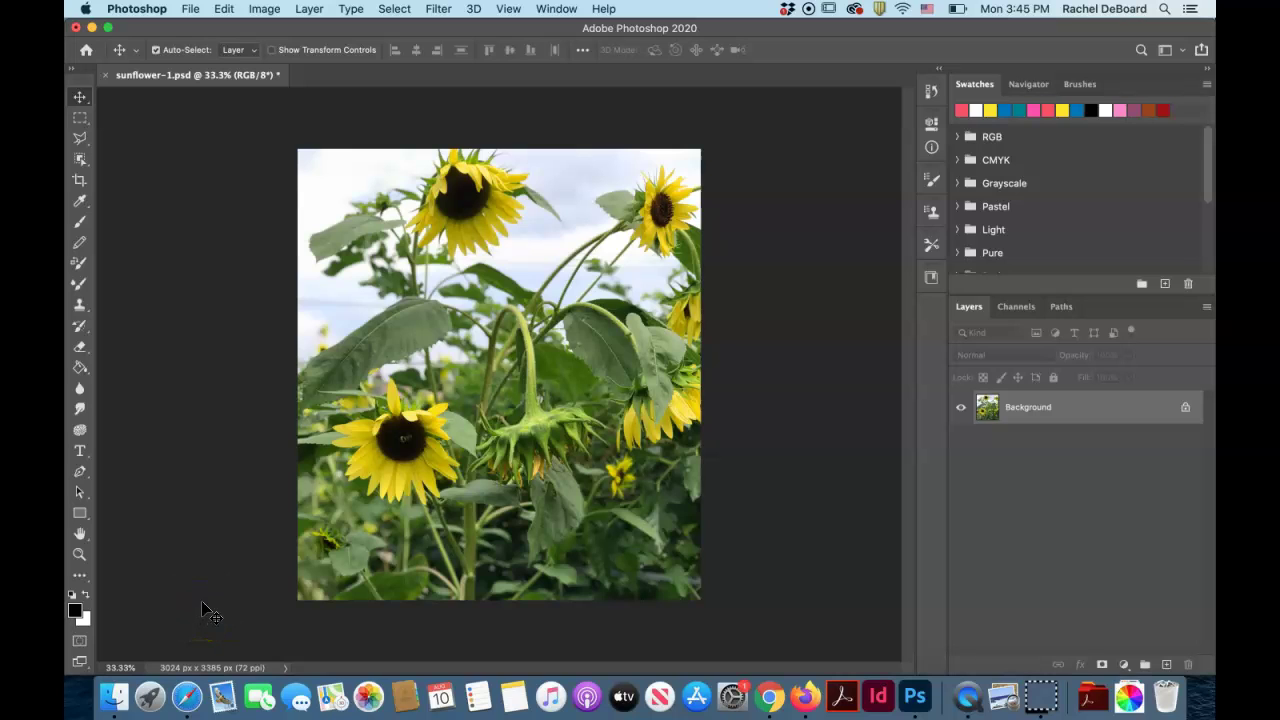
Step: Show the Channels panel for sunflower-1.psd, listing the RGB, Red, Green and Blue channels
click(1027, 311)
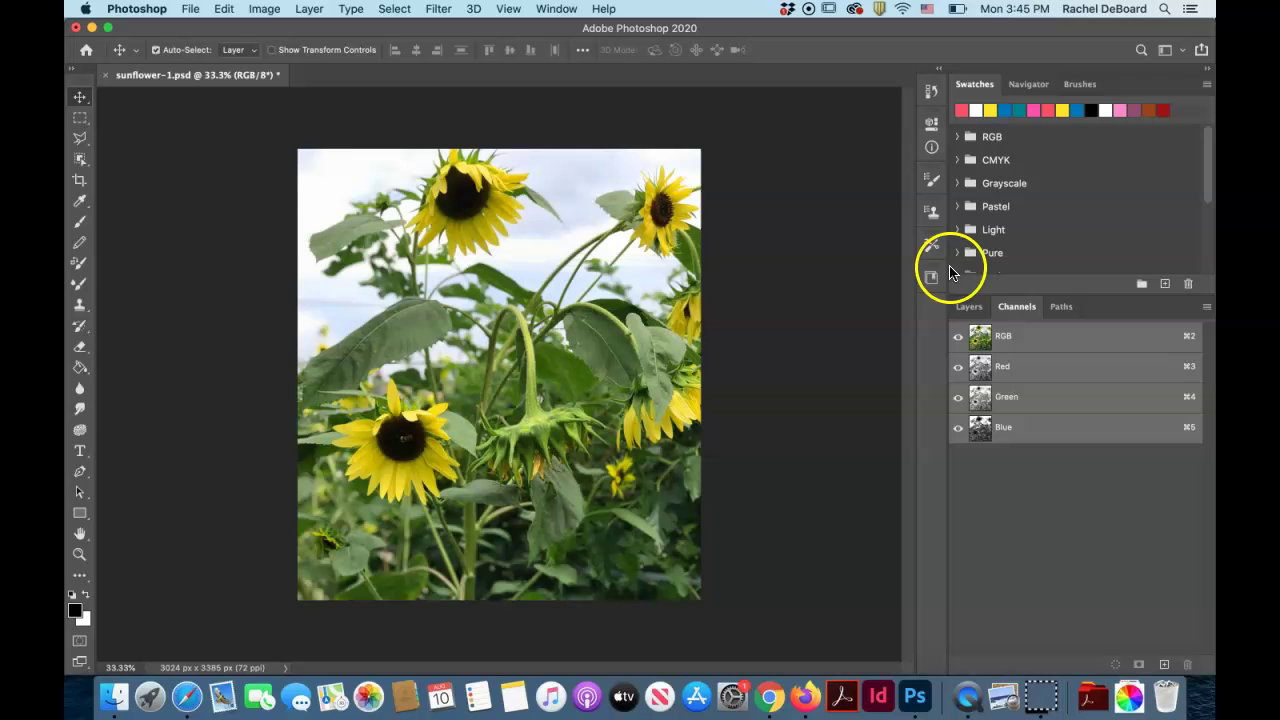
Step: Convert the sunflower image to CMYK Color, accepting the conversion warning
click(279, 11)
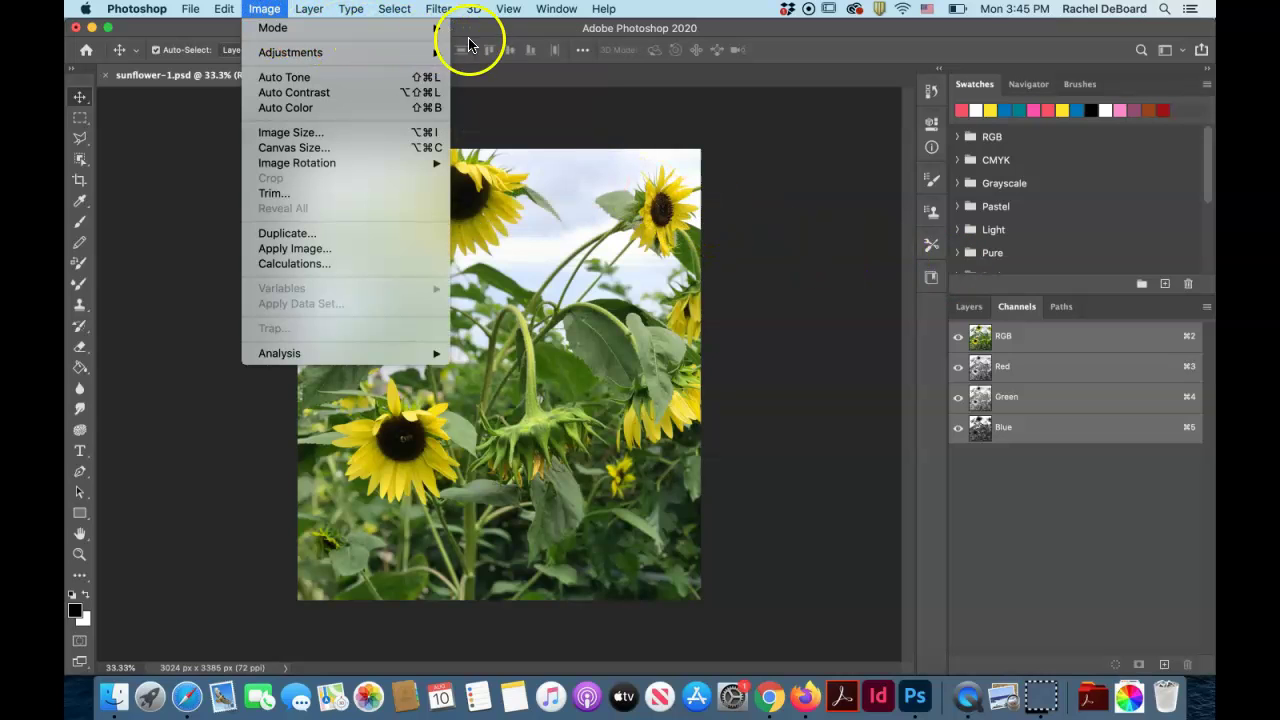
mouse_move(440, 28)
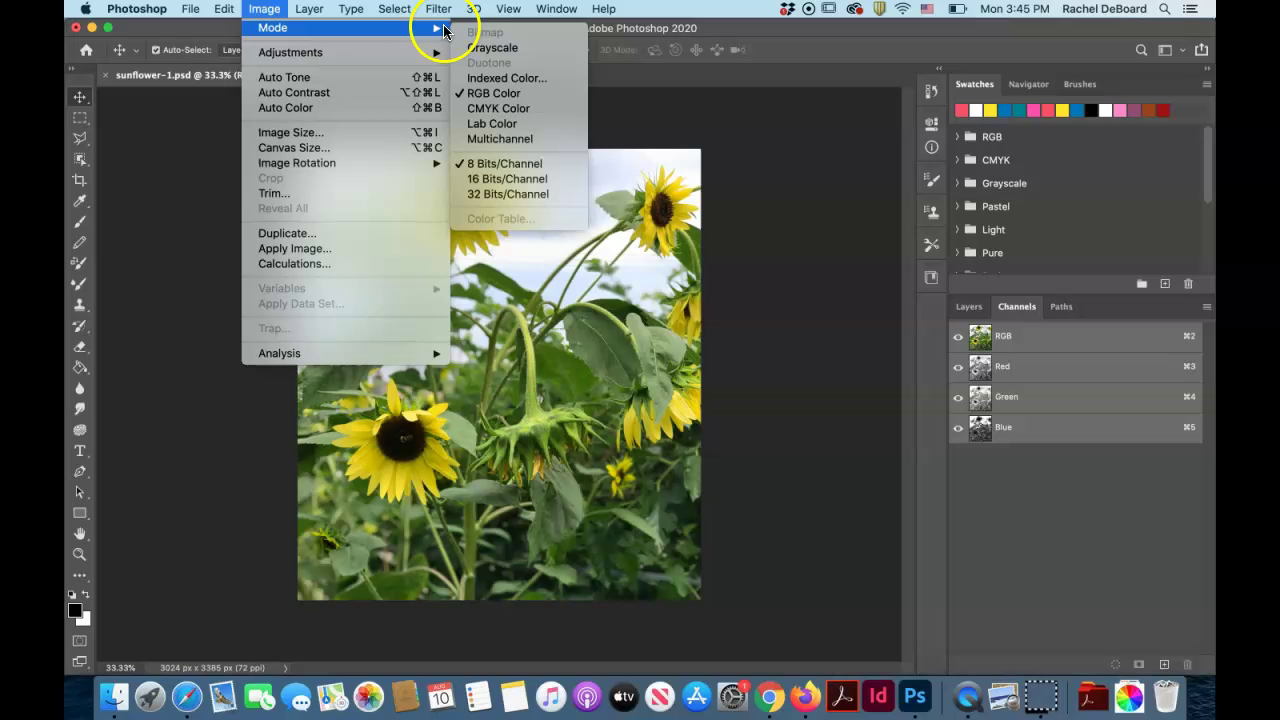
click(479, 108)
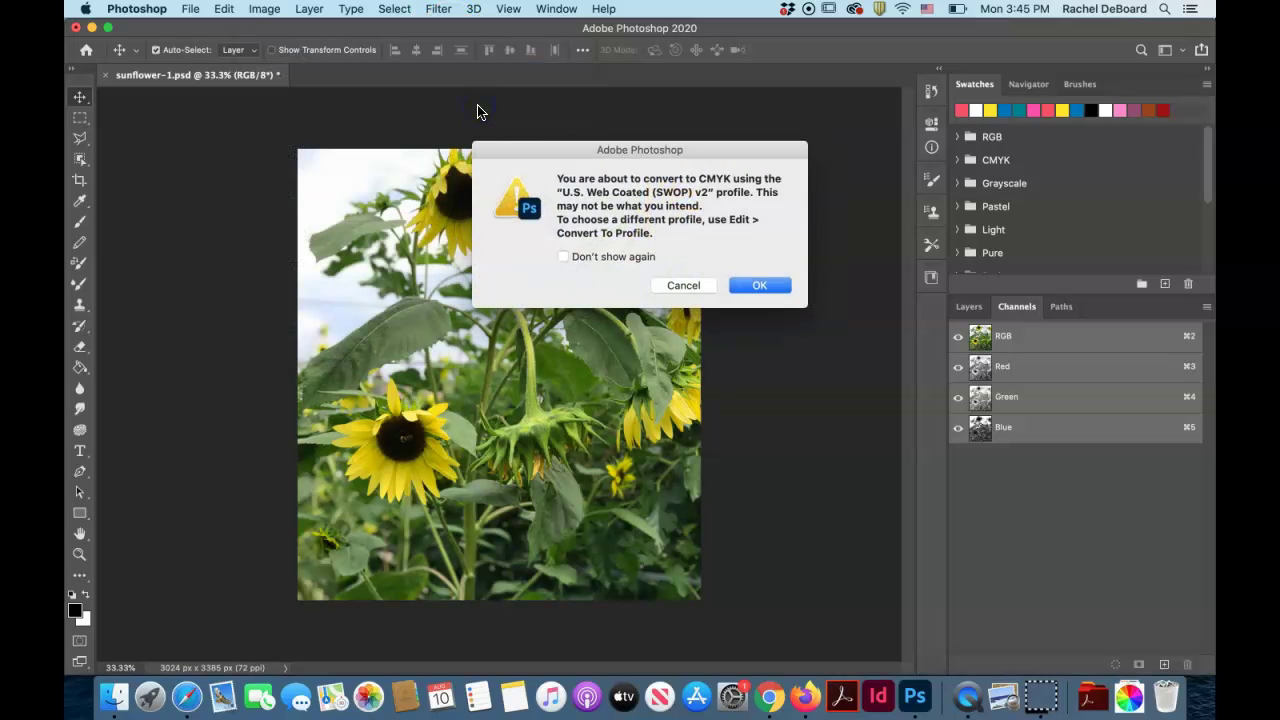
click(757, 287)
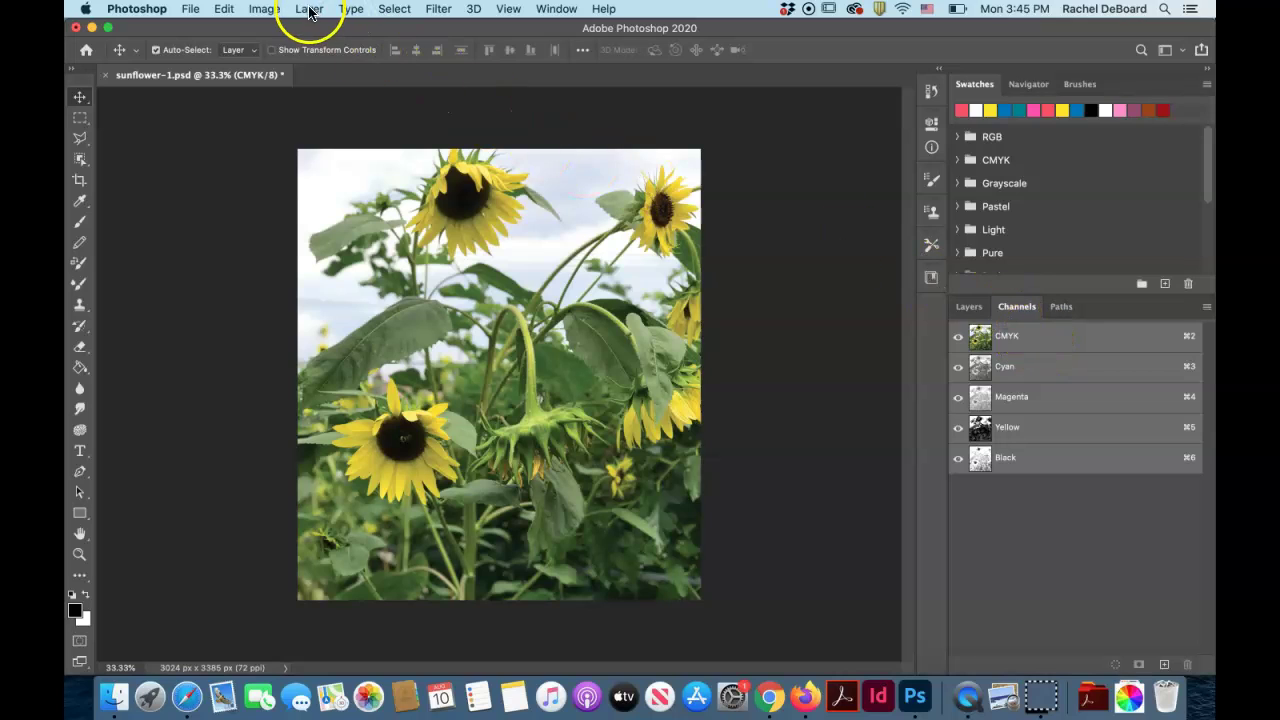
Step: Switch the image from CMYK to Multichannel mode
click(270, 9)
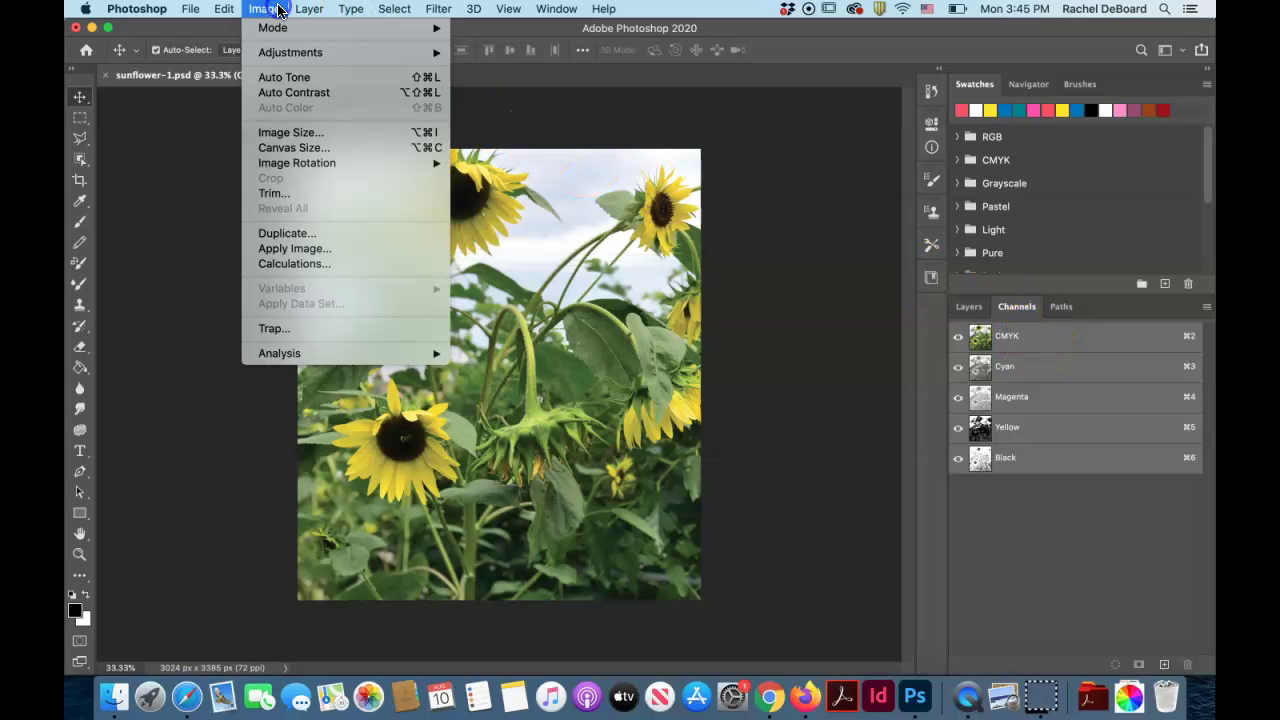
mouse_move(280, 28)
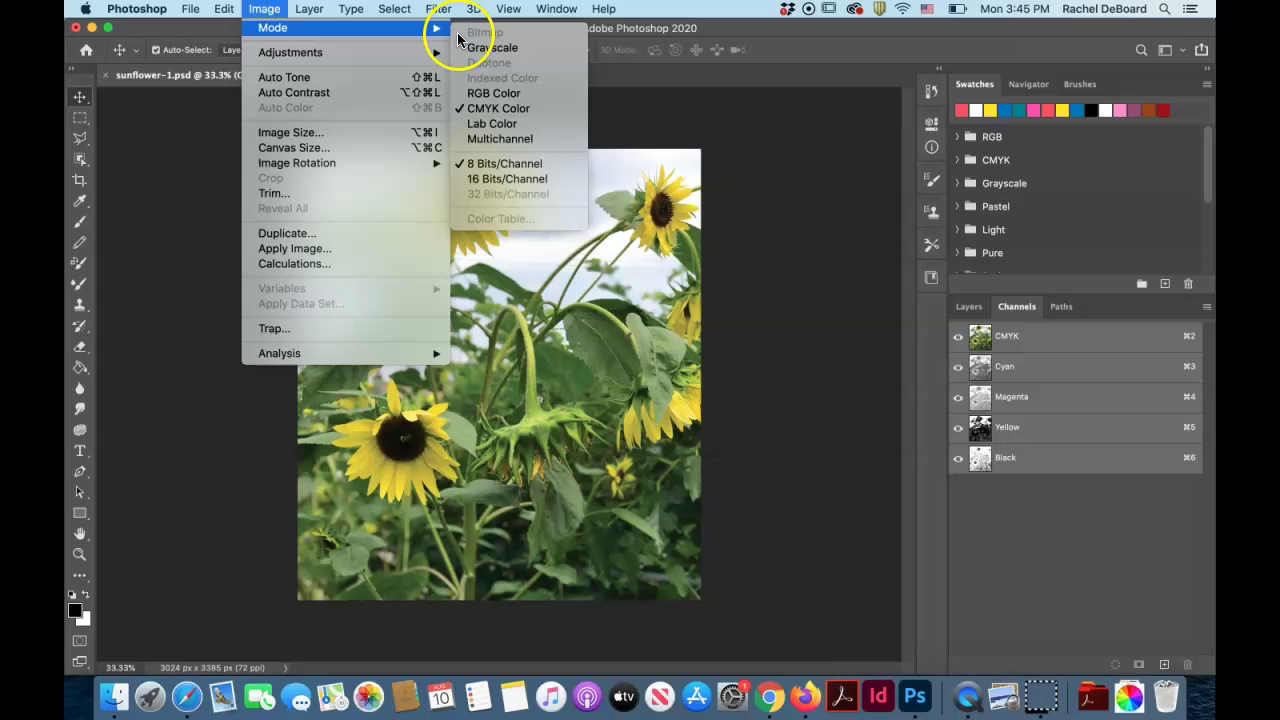
click(497, 138)
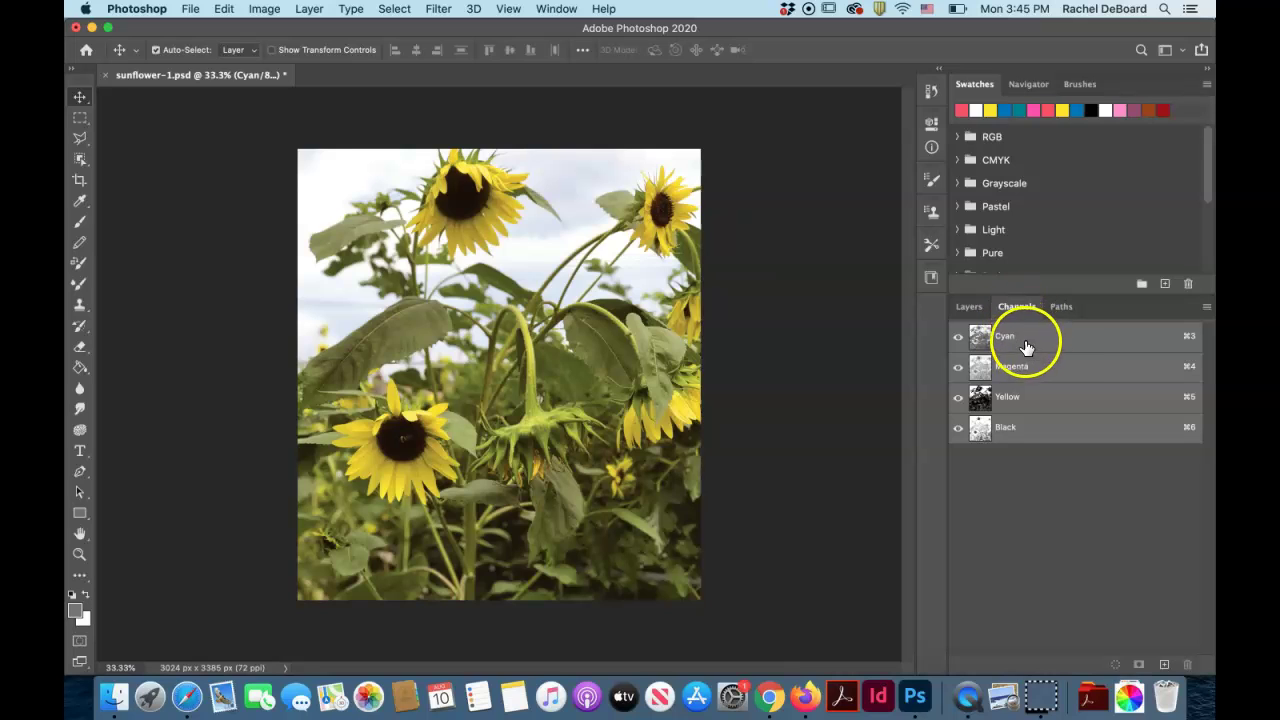
Step: Rename and recolour the Cyan and Magenta channels as IC RISO BLUE and IC RISO BRIGHT RED
scroll(1062, 256, down, 5)
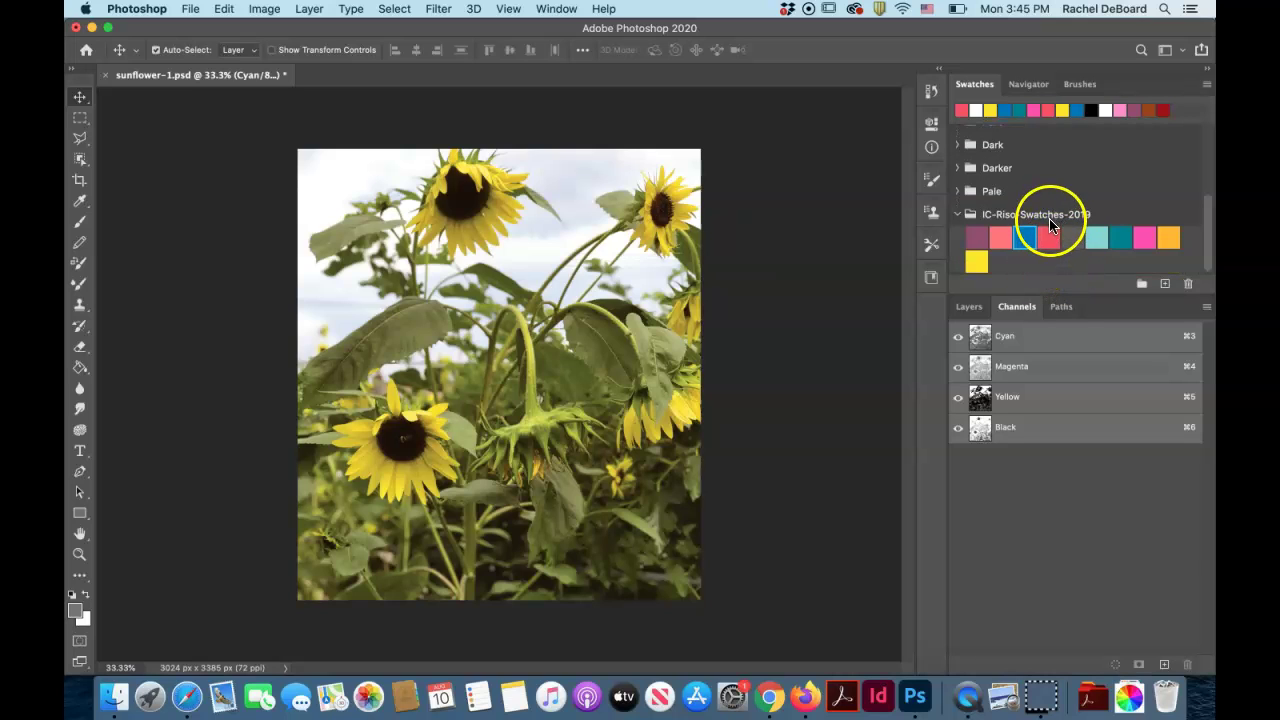
click(1006, 338)
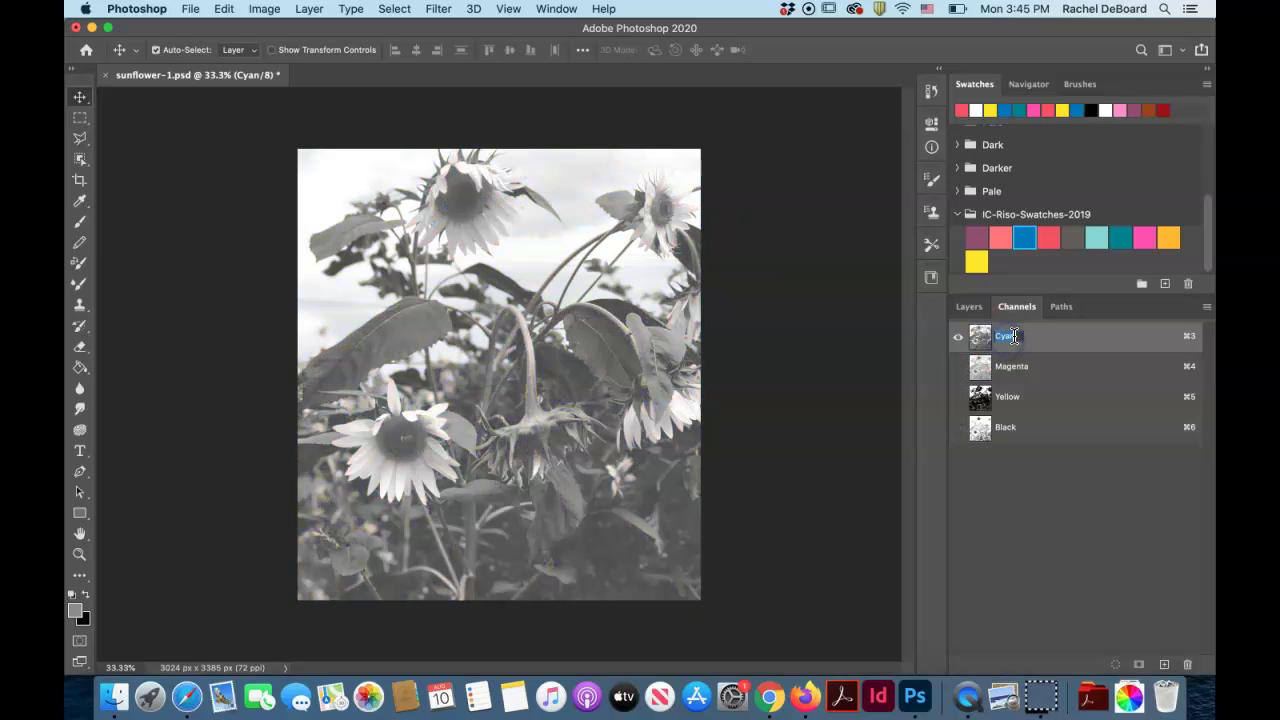
double_click(1045, 335)
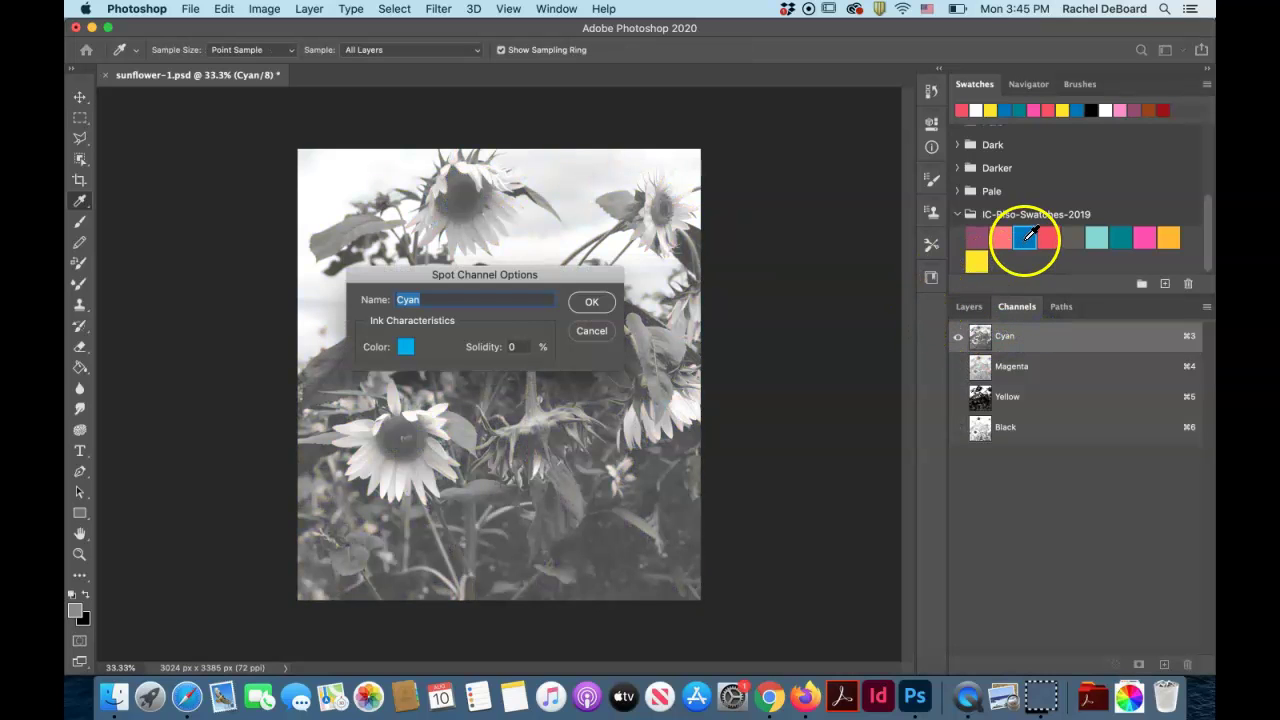
click(1023, 240)
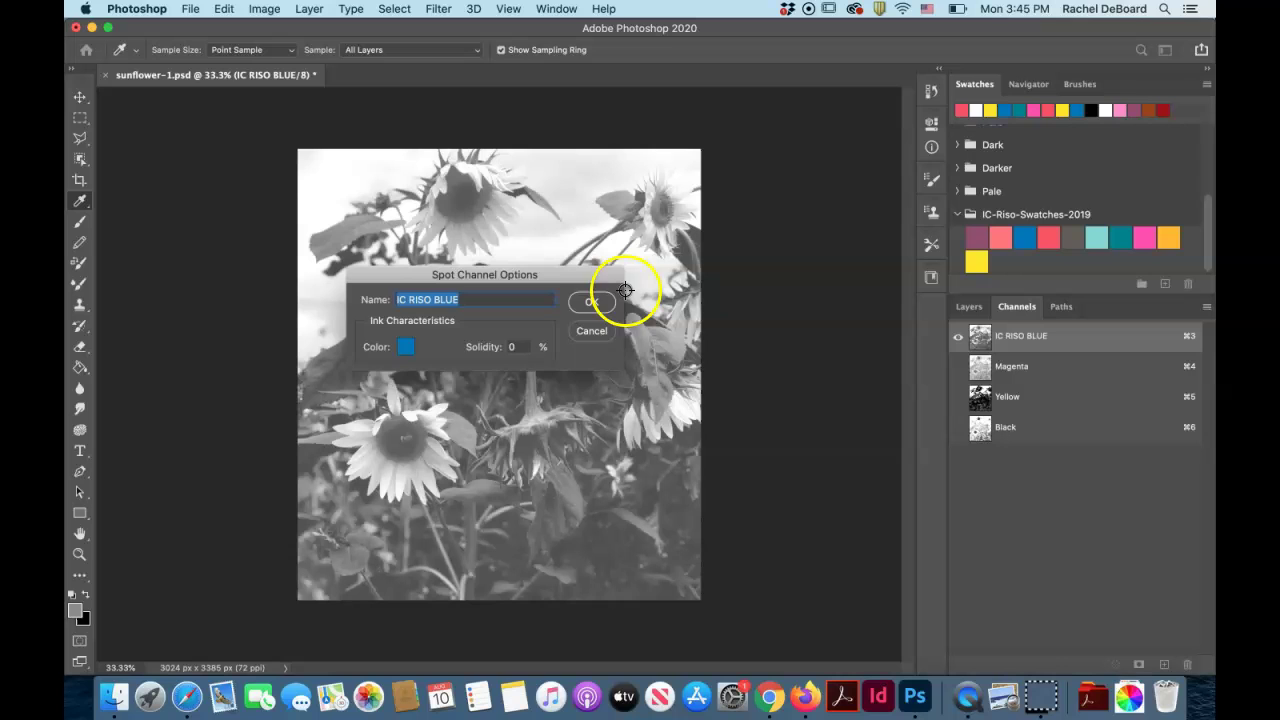
click(592, 302)
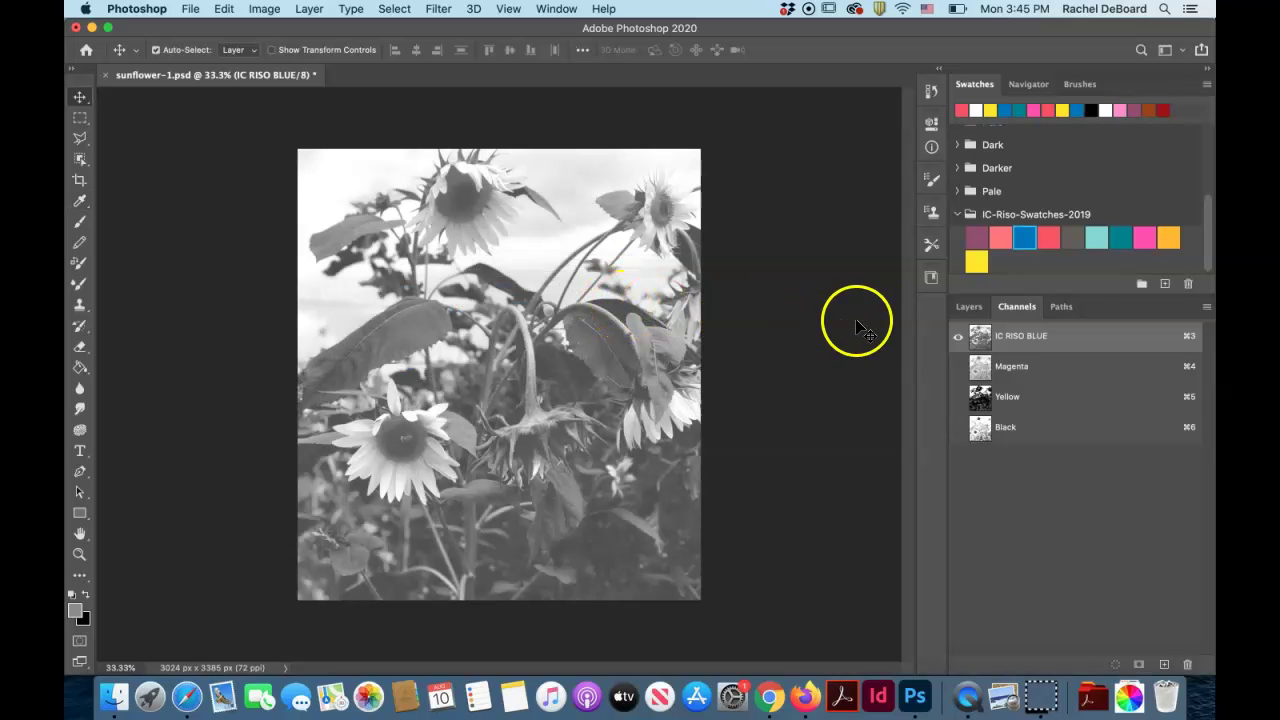
click(958, 366)
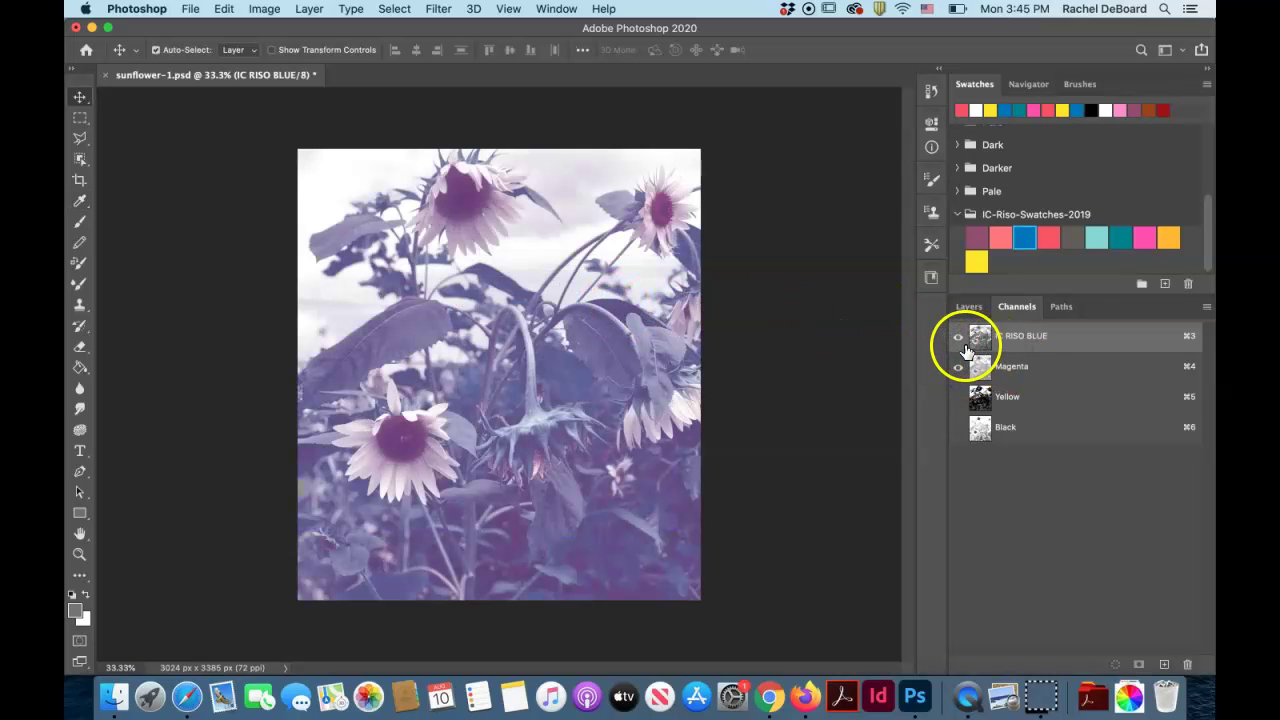
click(958, 336)
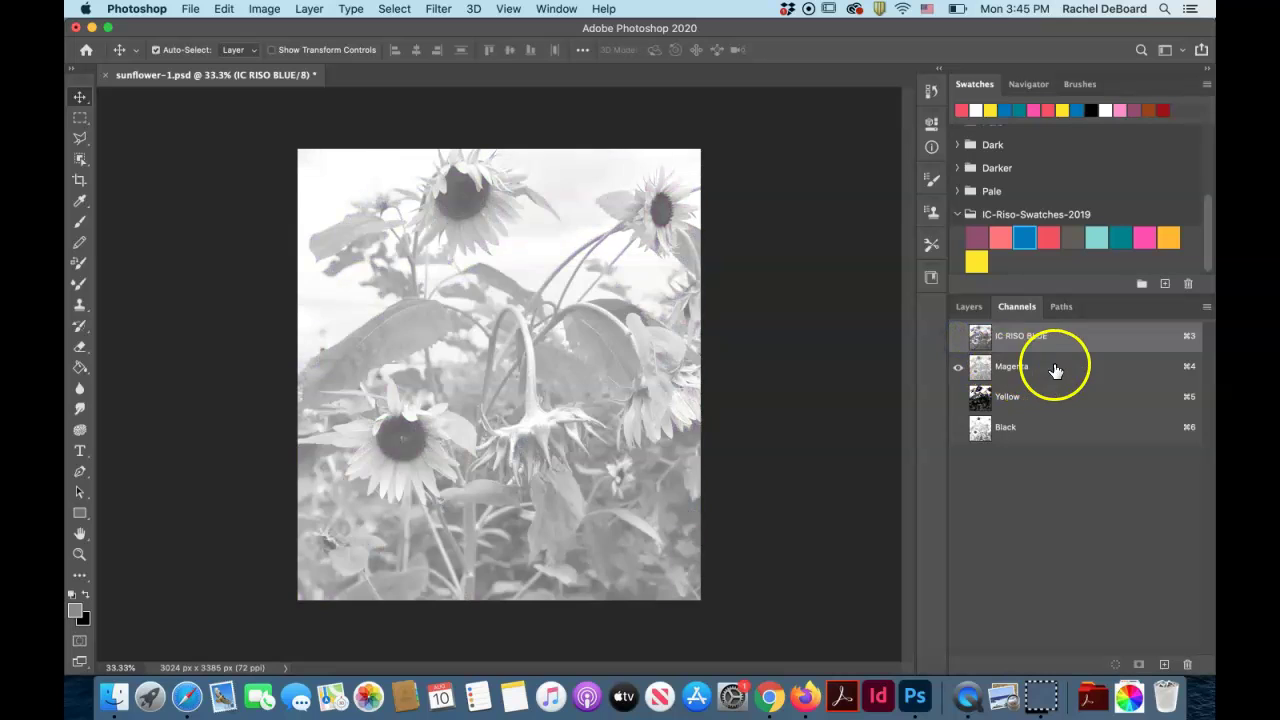
double_click(1047, 370)
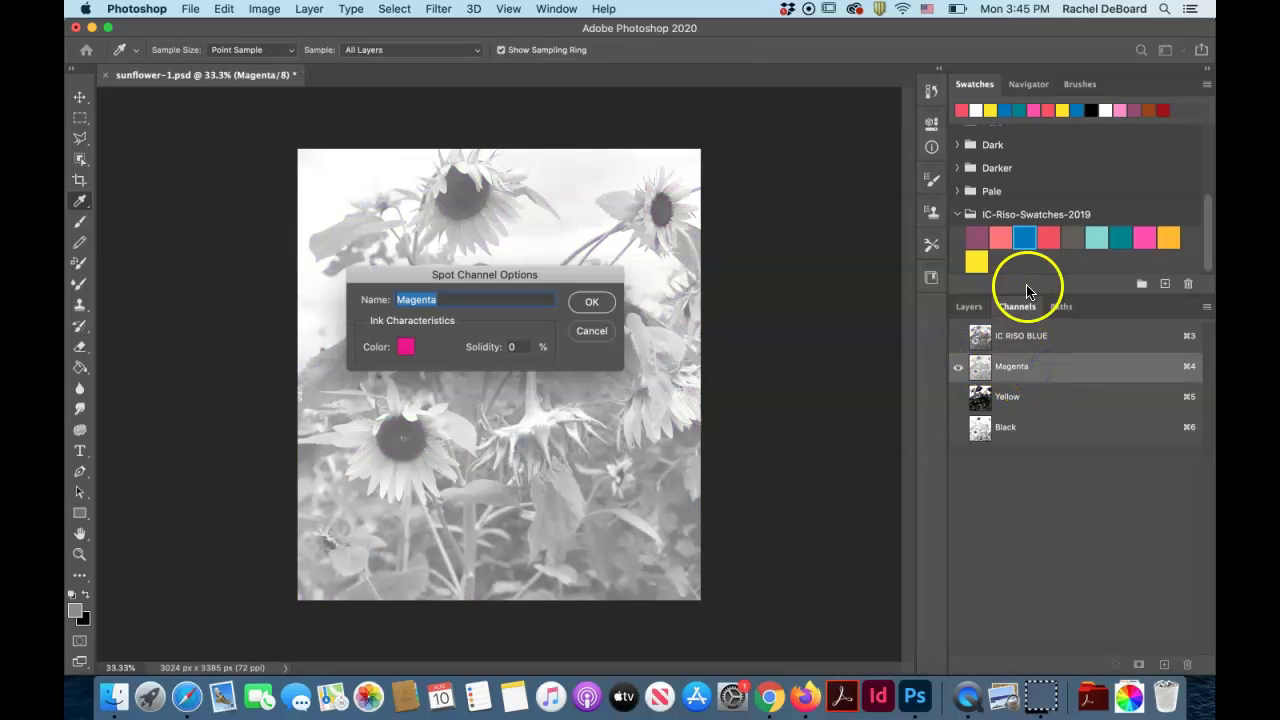
click(1049, 236)
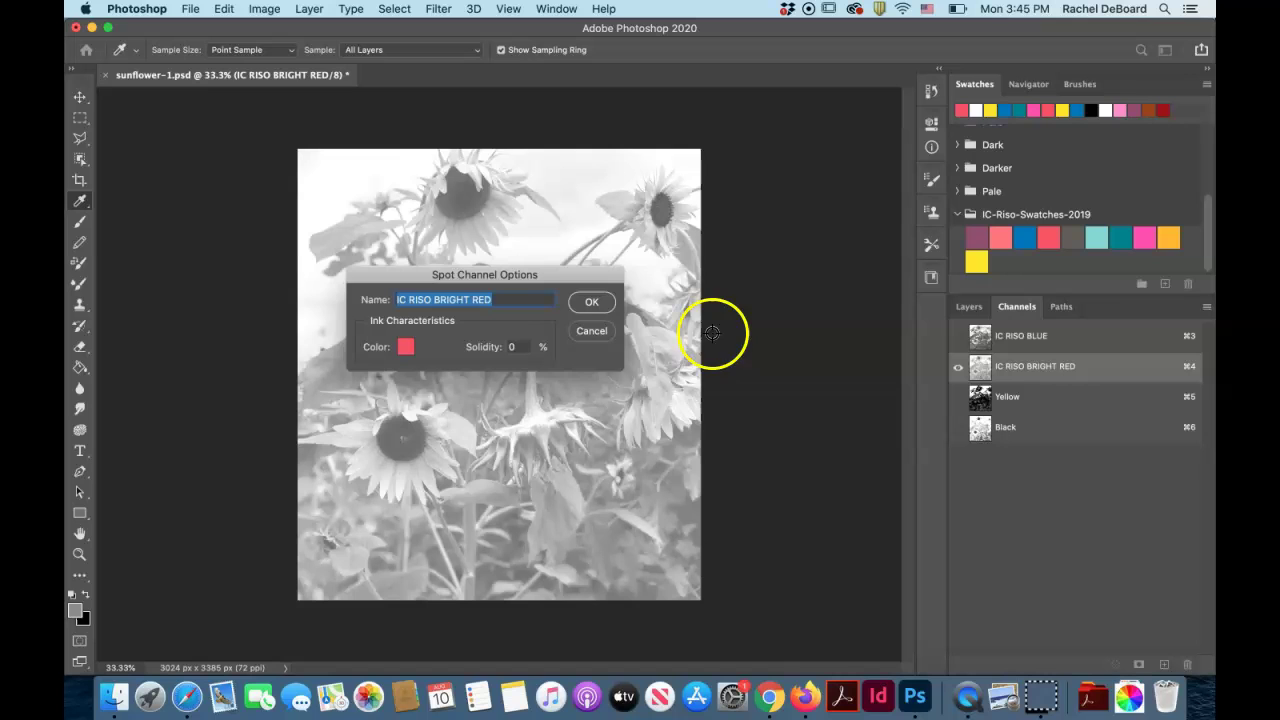
click(591, 303)
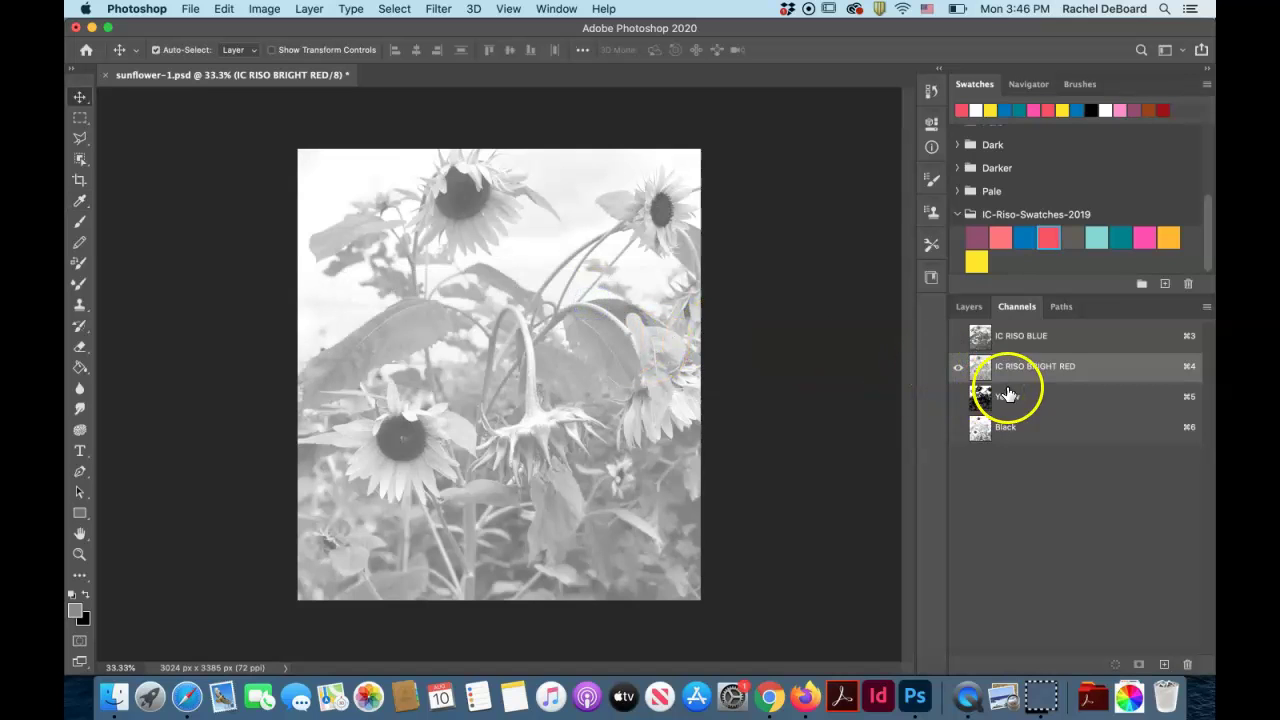
Step: Turn the Yellow and Black channels into IC RISO YELLOW and IC RISO BLACK spot channels
click(1043, 399)
double_click(1045, 404)
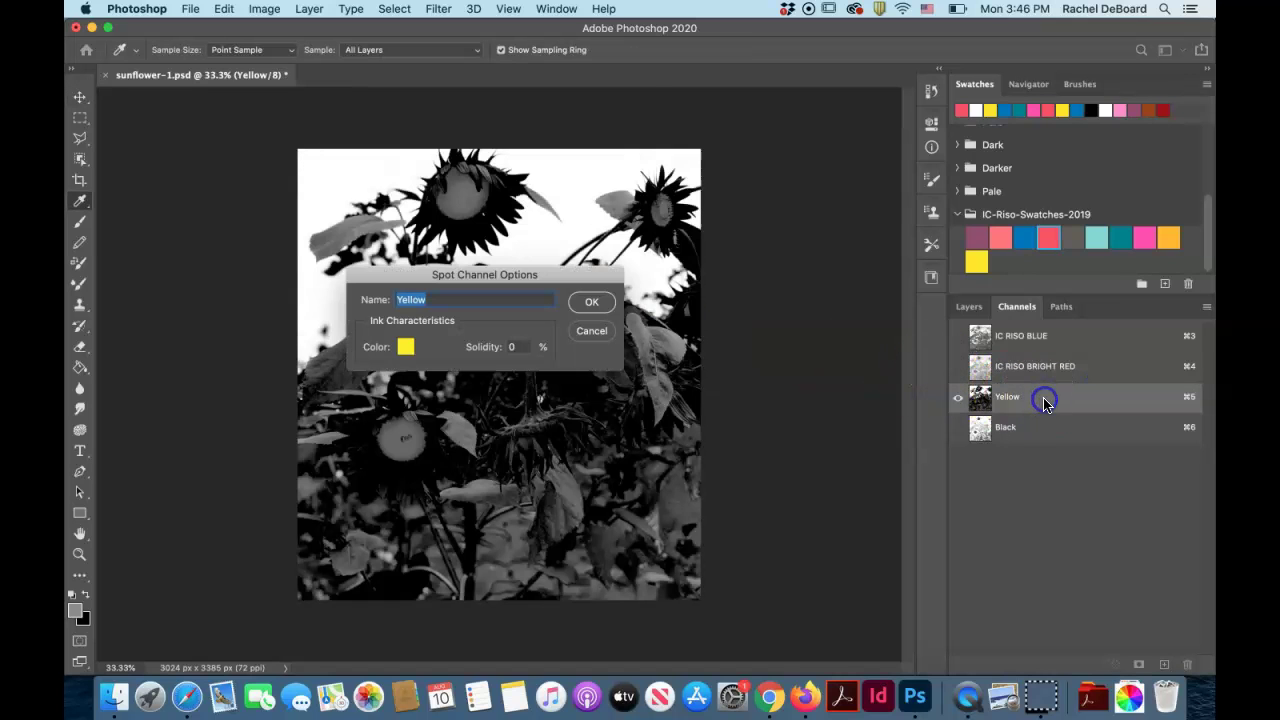
click(977, 258)
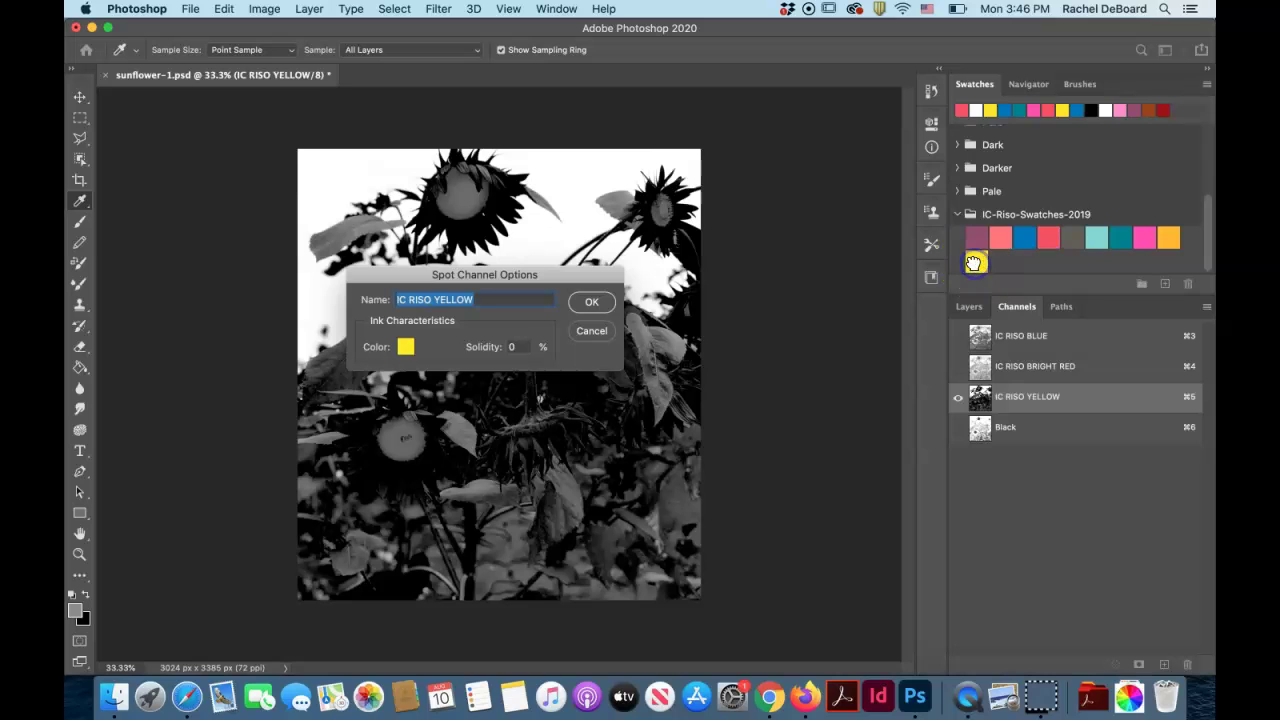
click(592, 303)
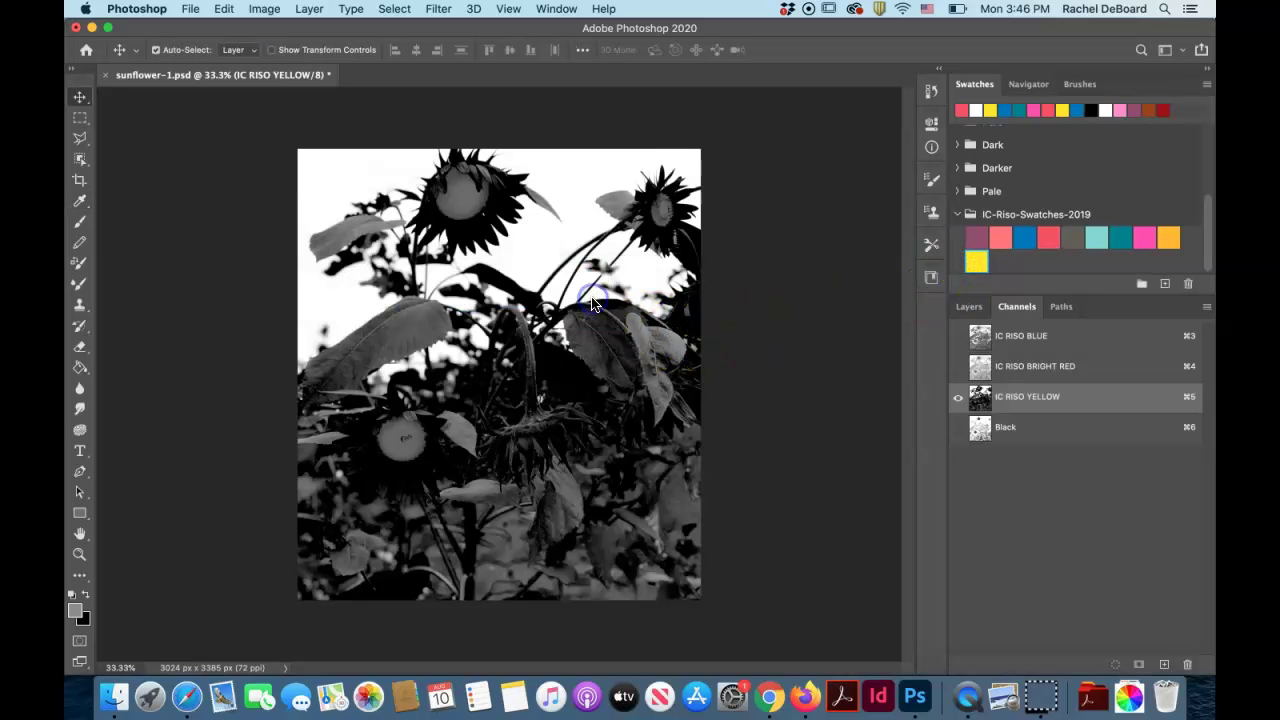
click(1057, 431)
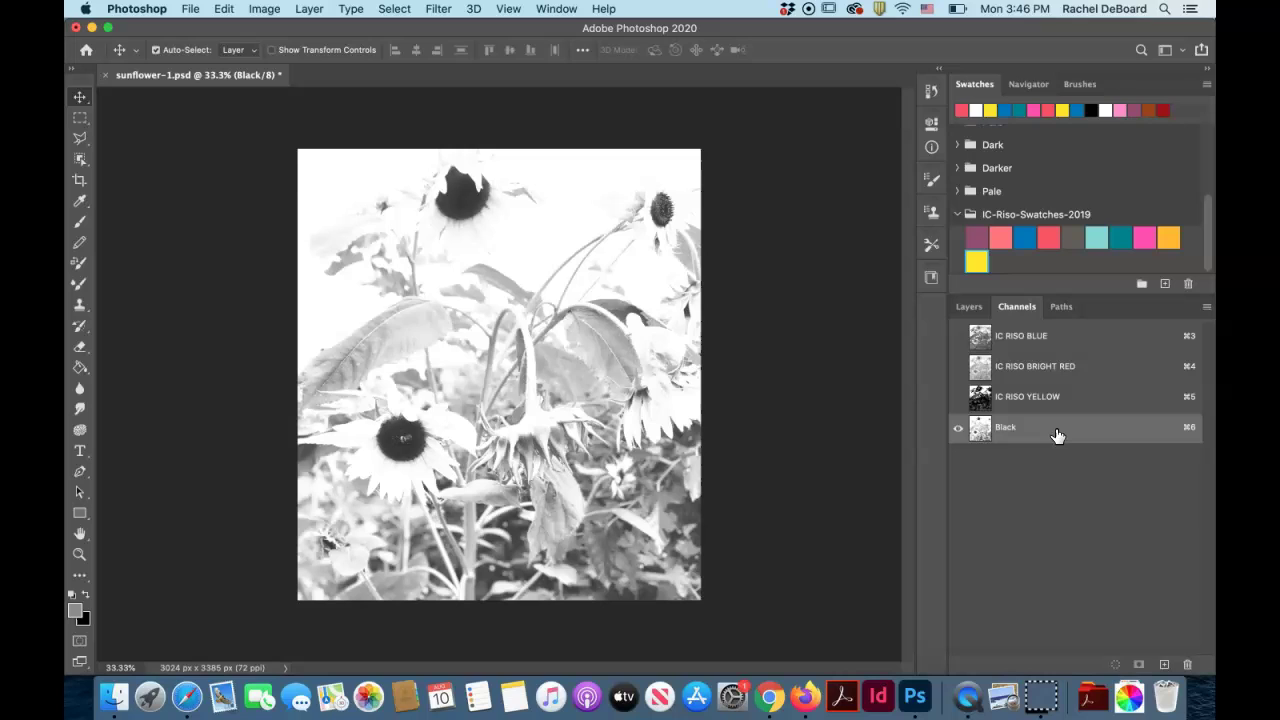
double_click(1057, 433)
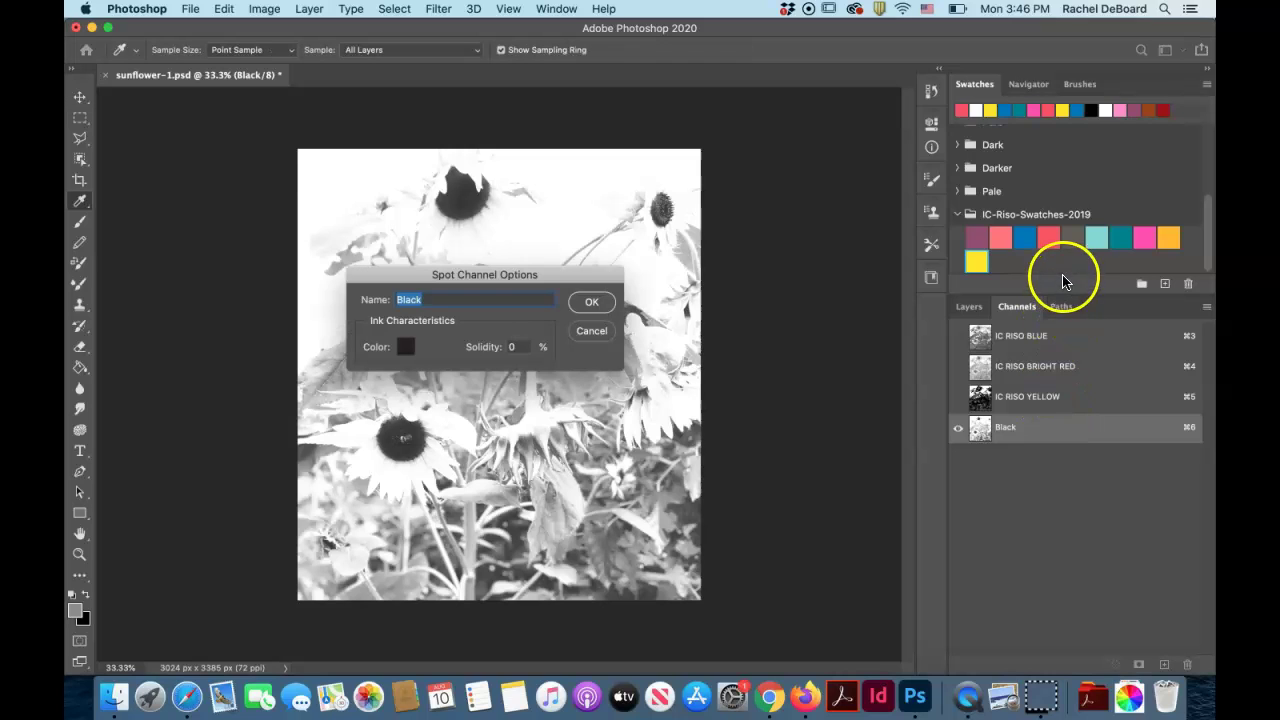
click(1076, 236)
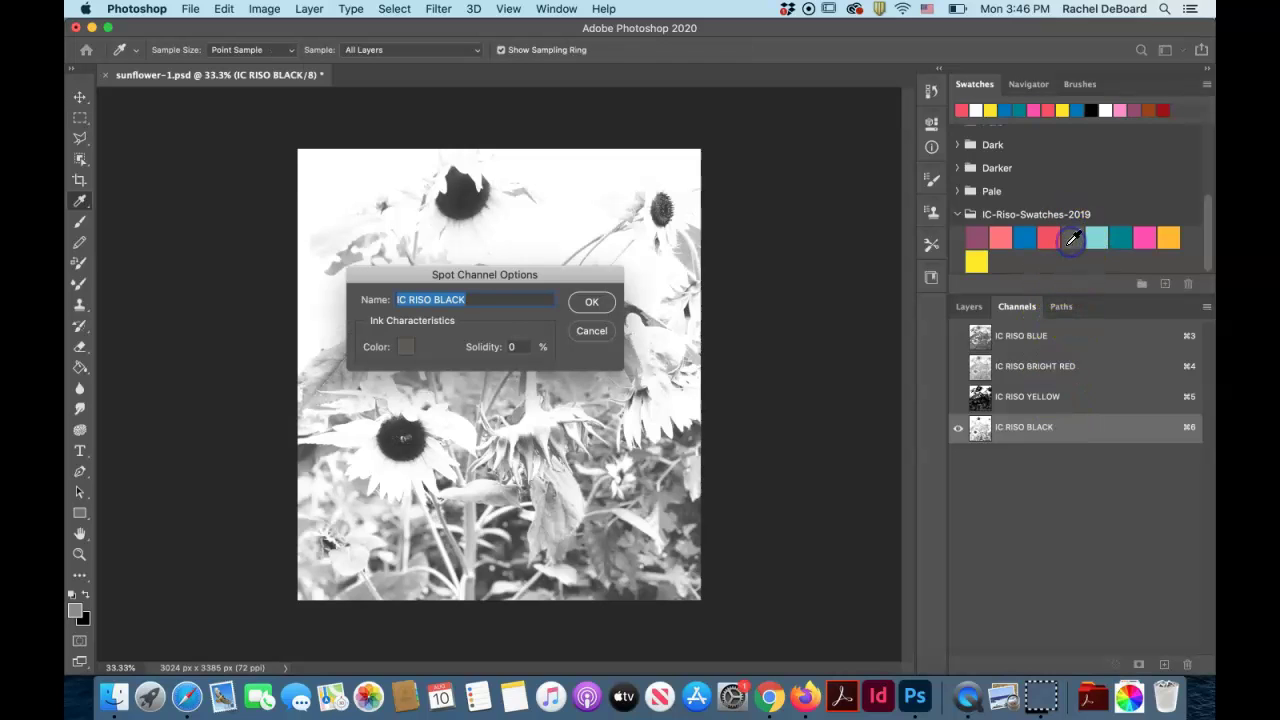
click(592, 302)
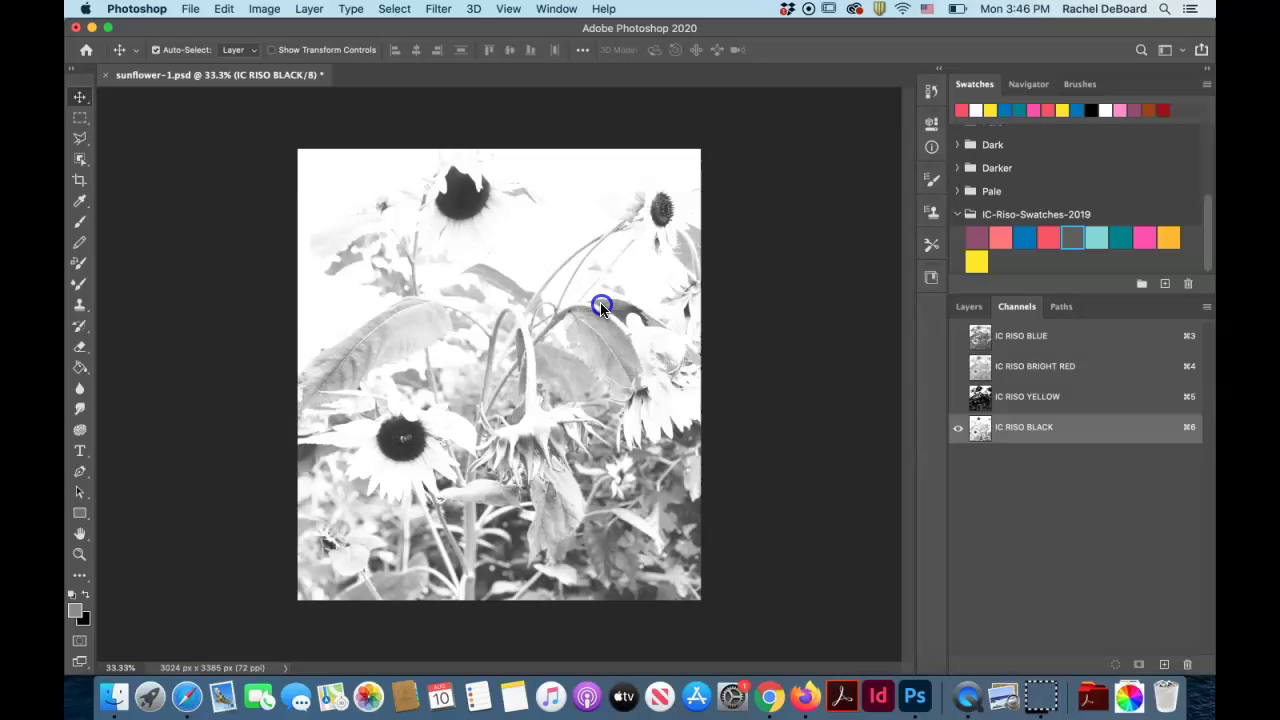
Step: Show all spot channels, then hide black, bright red and blue to preview yellow alone
click(958, 396)
click(958, 366)
click(957, 340)
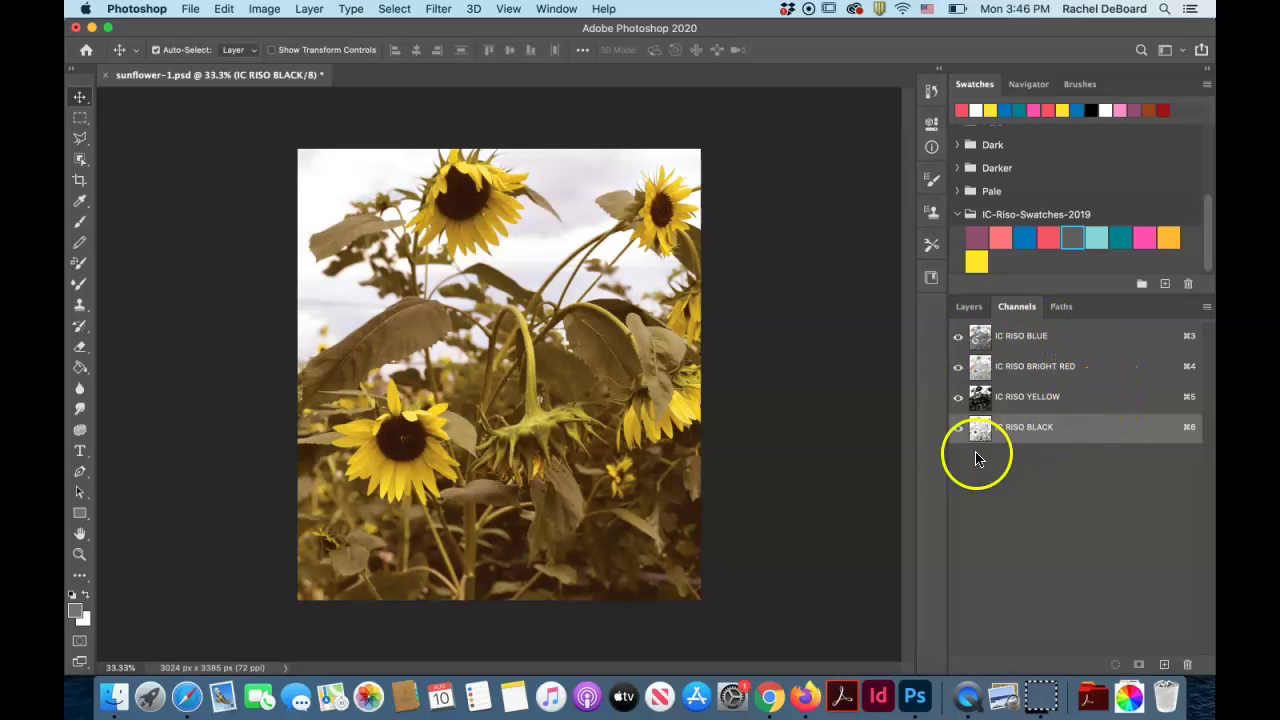
click(957, 428)
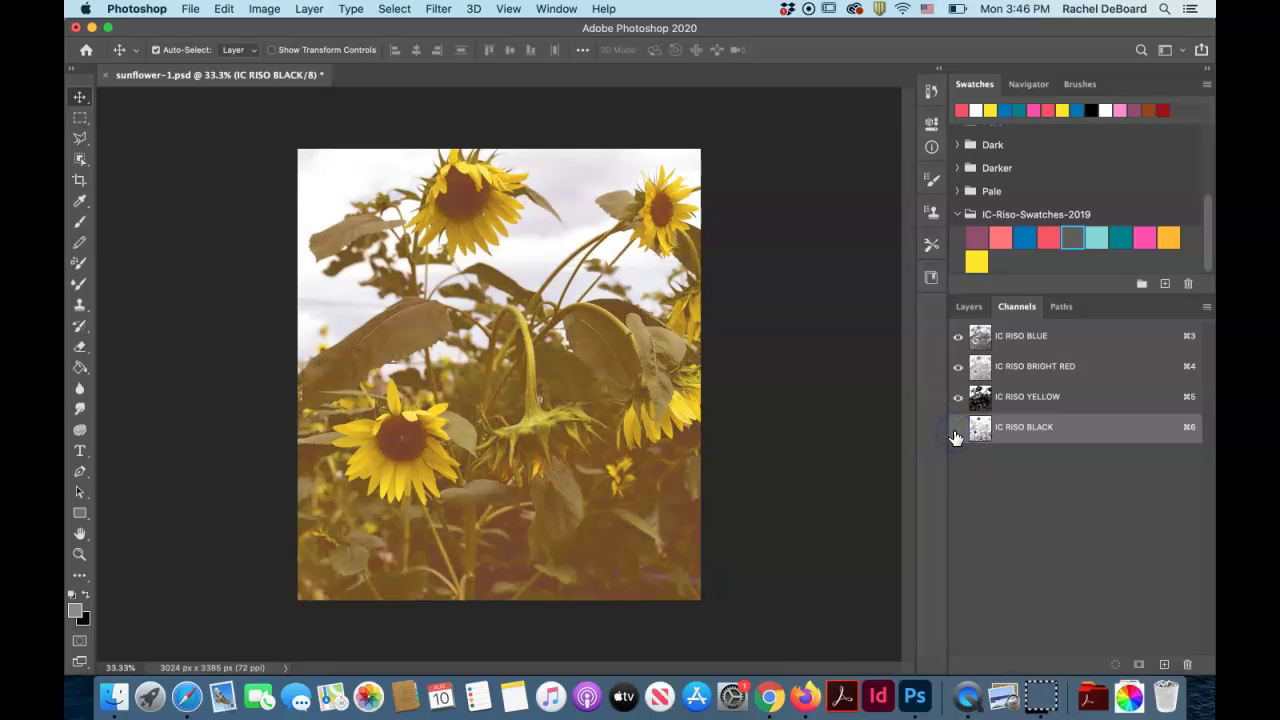
click(957, 368)
click(955, 337)
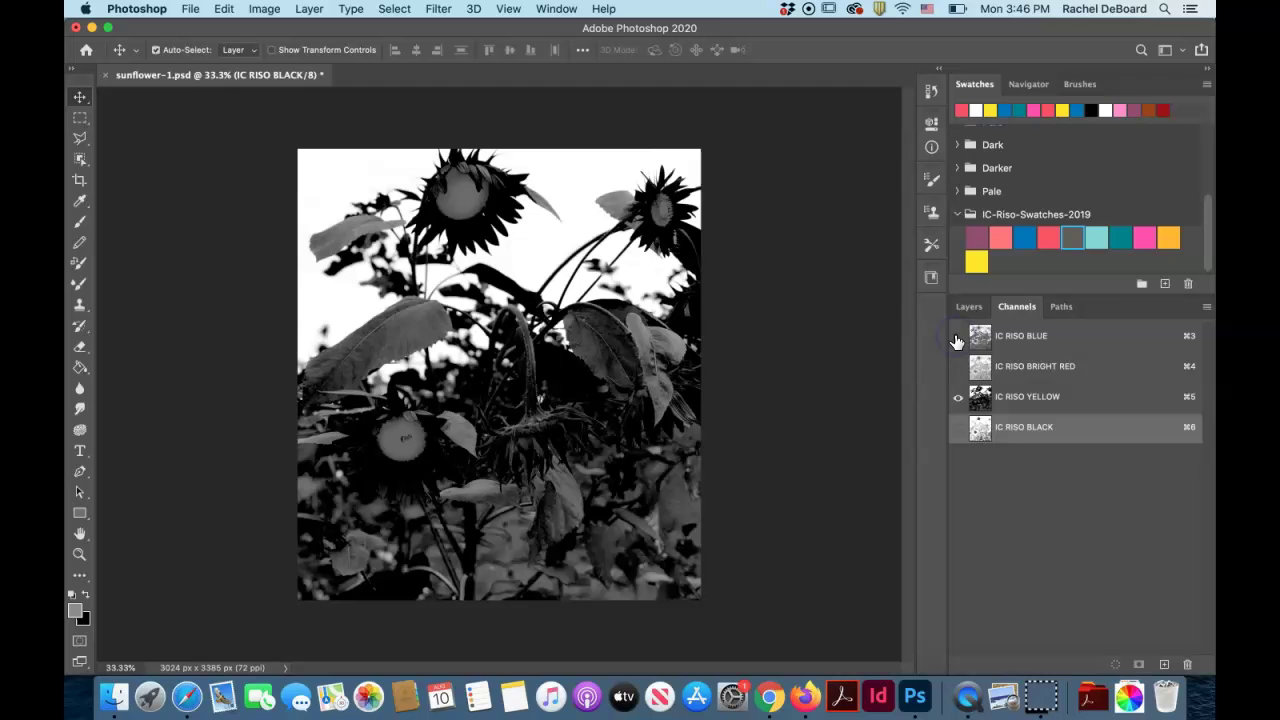
Step: Compare the blue and bright red channels, then show IC RISO BLACK and open its spot options
click(957, 337)
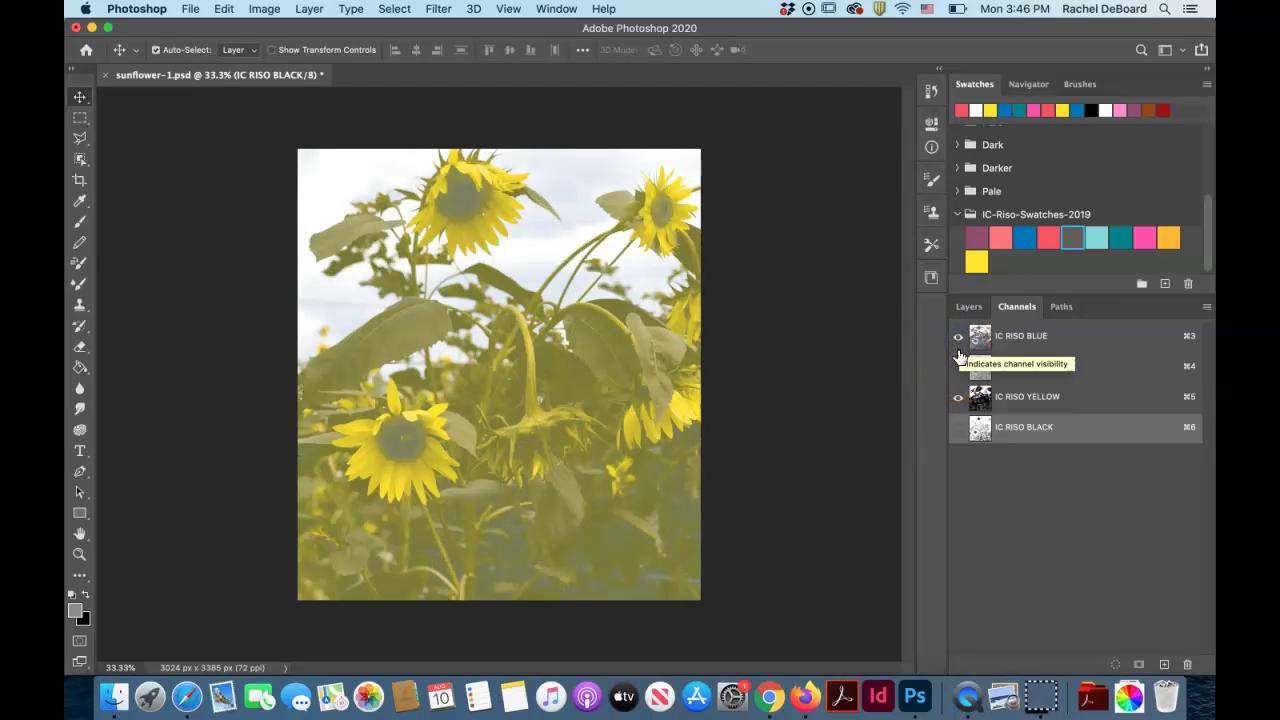
click(958, 370)
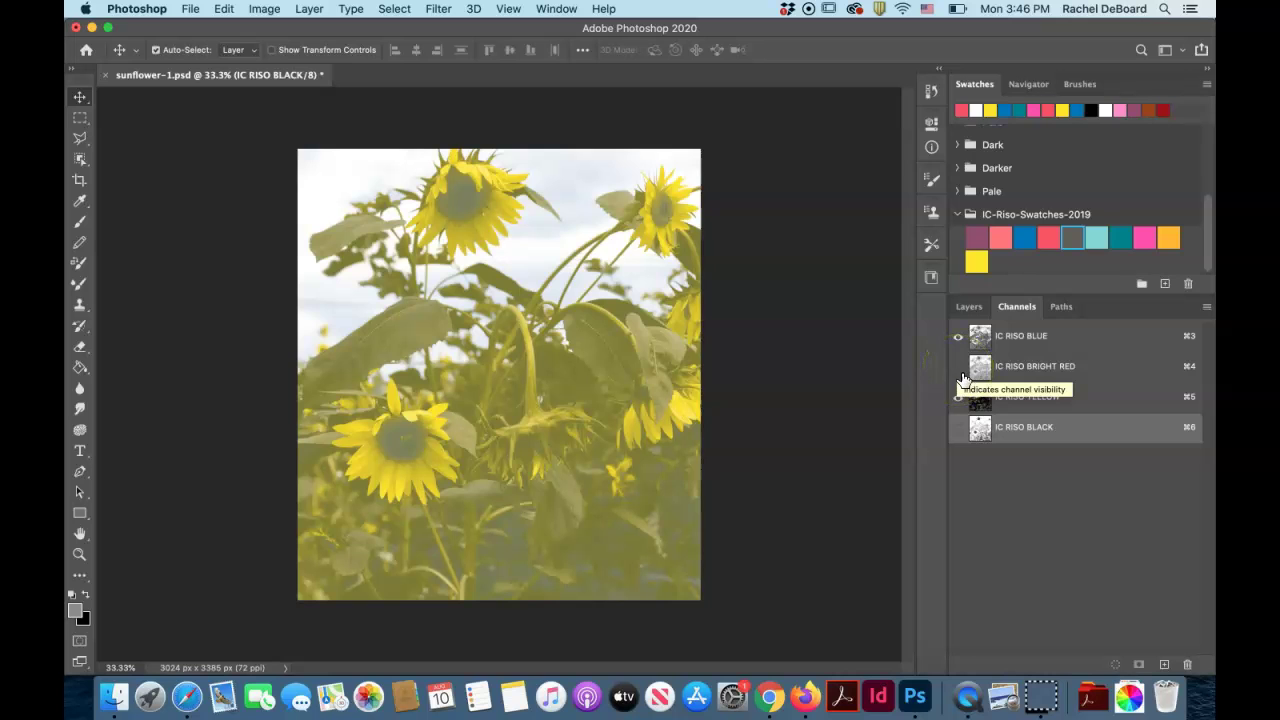
click(959, 370)
click(959, 370)
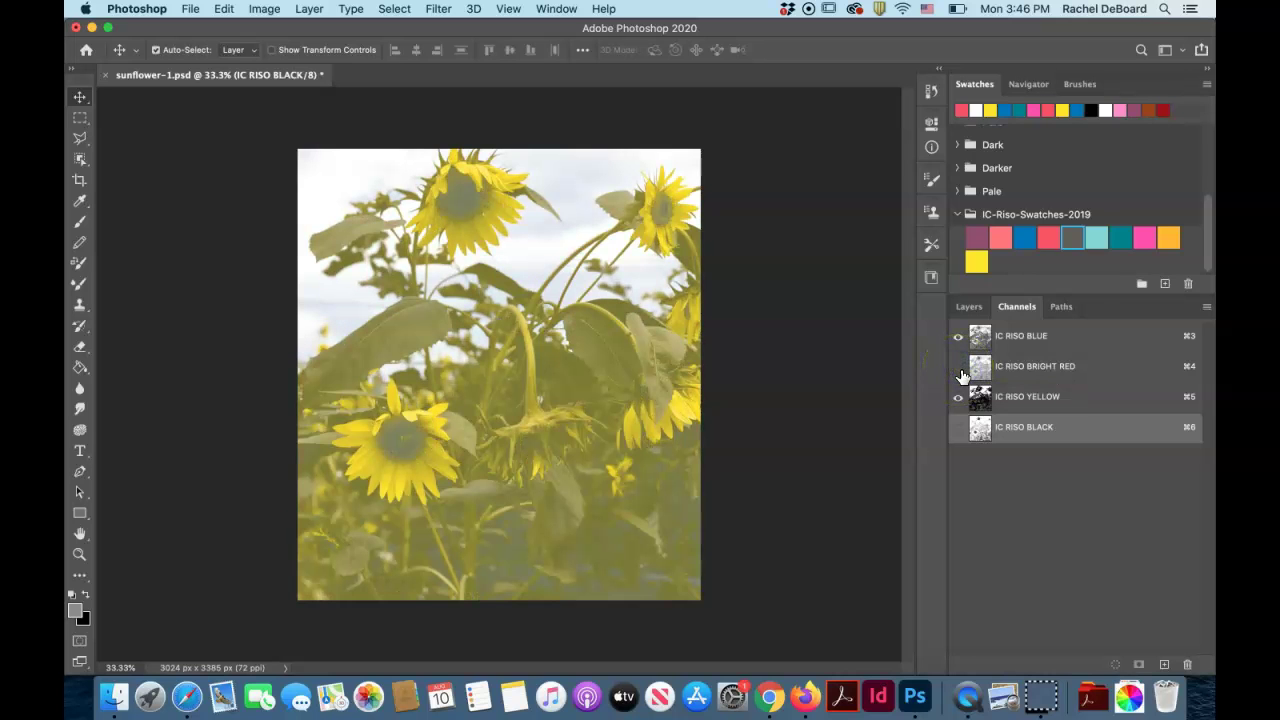
click(960, 372)
click(960, 372)
click(960, 426)
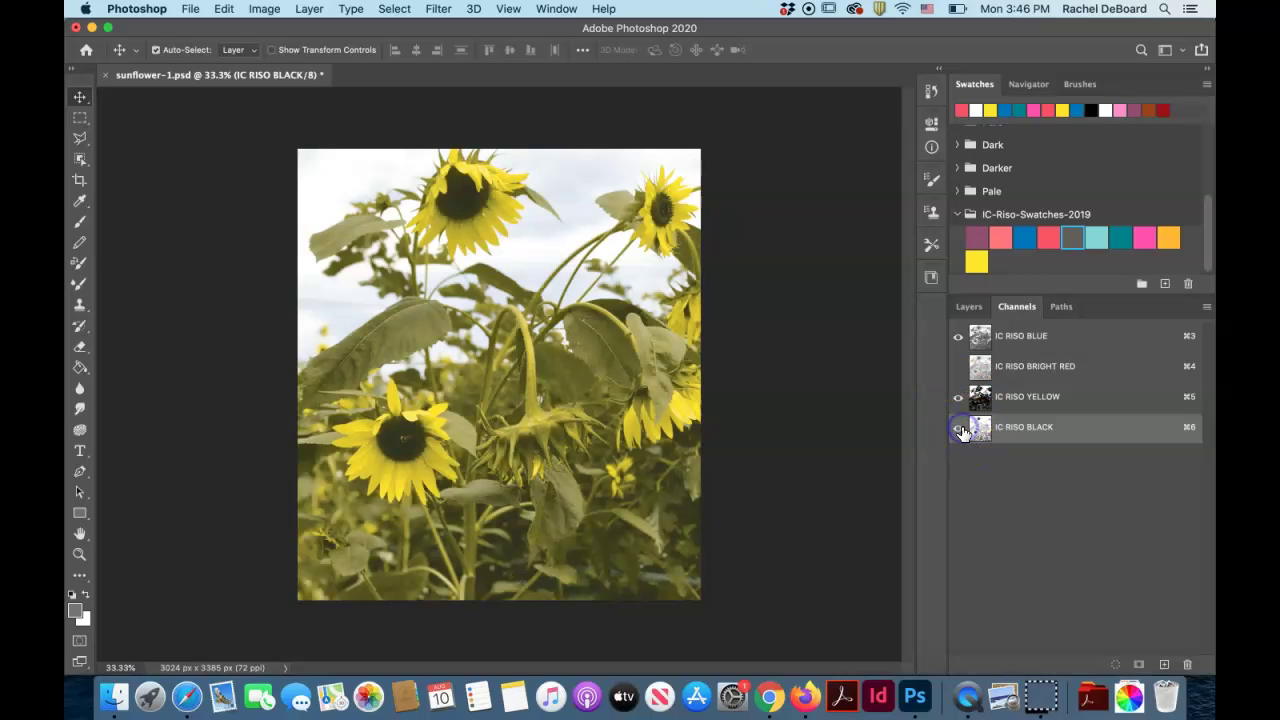
click(1006, 440)
Step: Change the IC RISO BLACK channel's ink to IC RISO BURGUNDY
click(962, 427)
double_click(1037, 425)
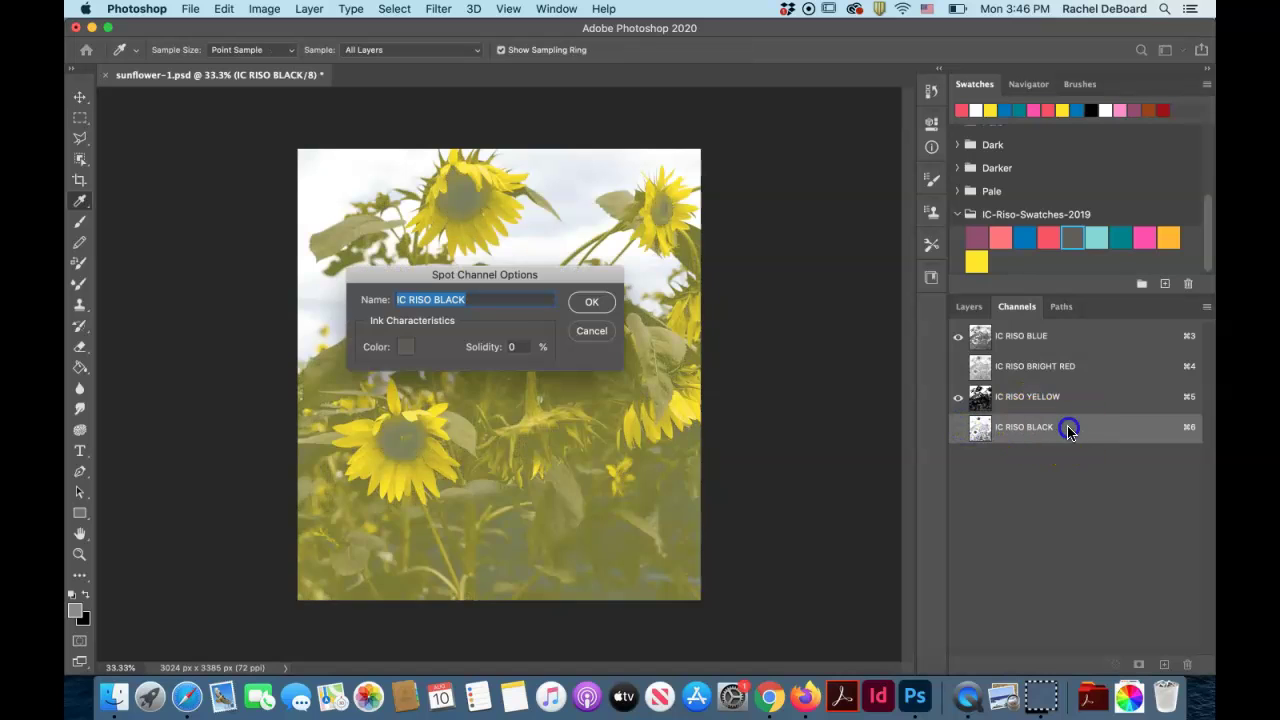
click(980, 237)
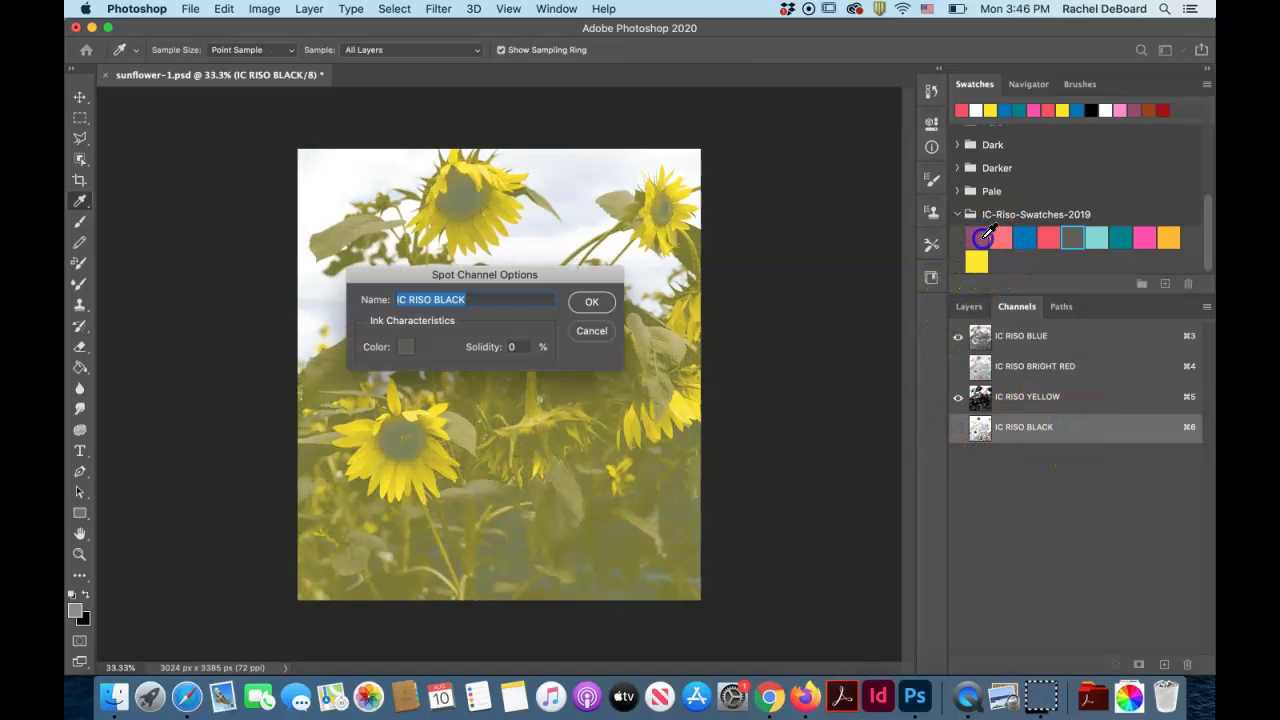
click(591, 301)
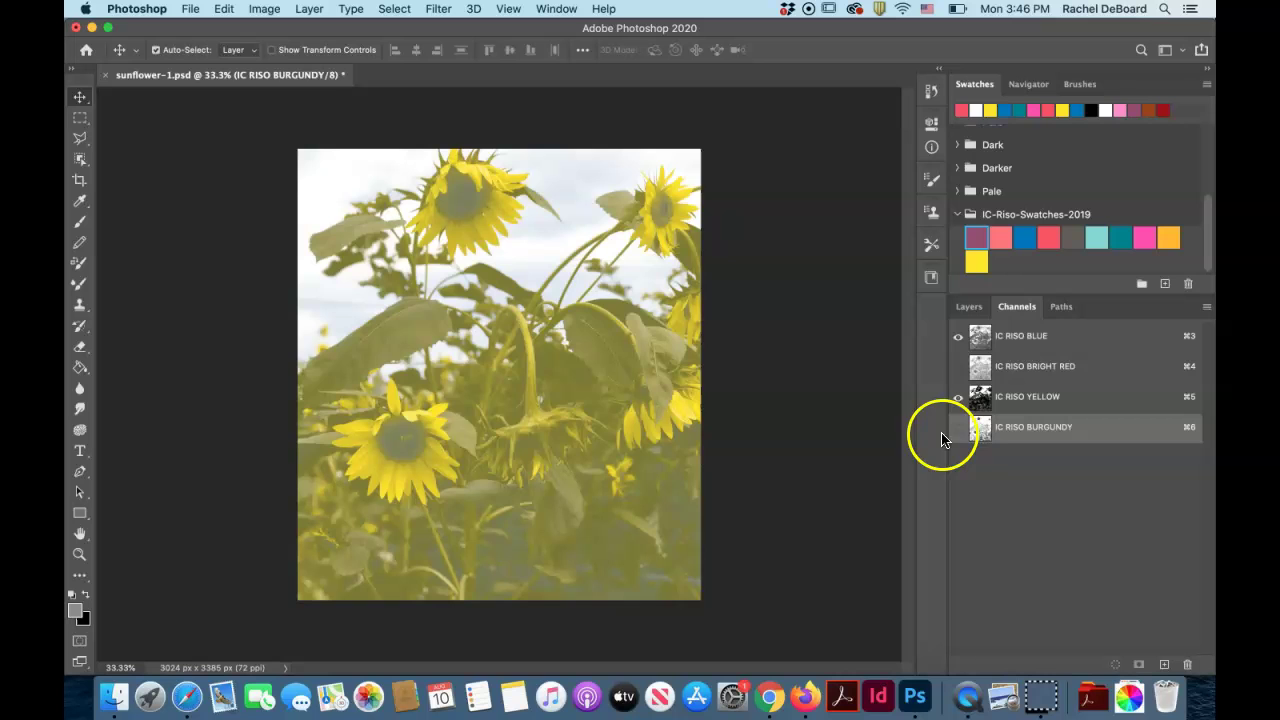
Step: Preview the burgundy channel alone, then together with yellow and blue
click(958, 430)
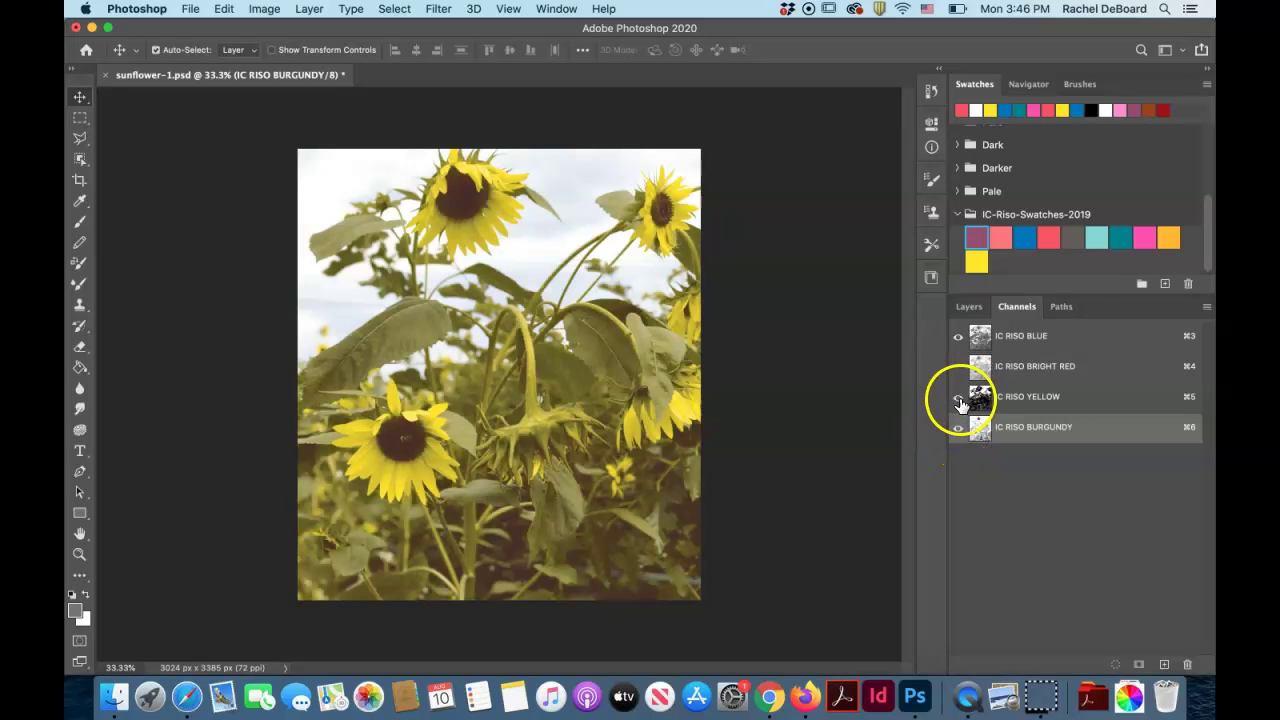
click(958, 397)
click(953, 337)
click(960, 428)
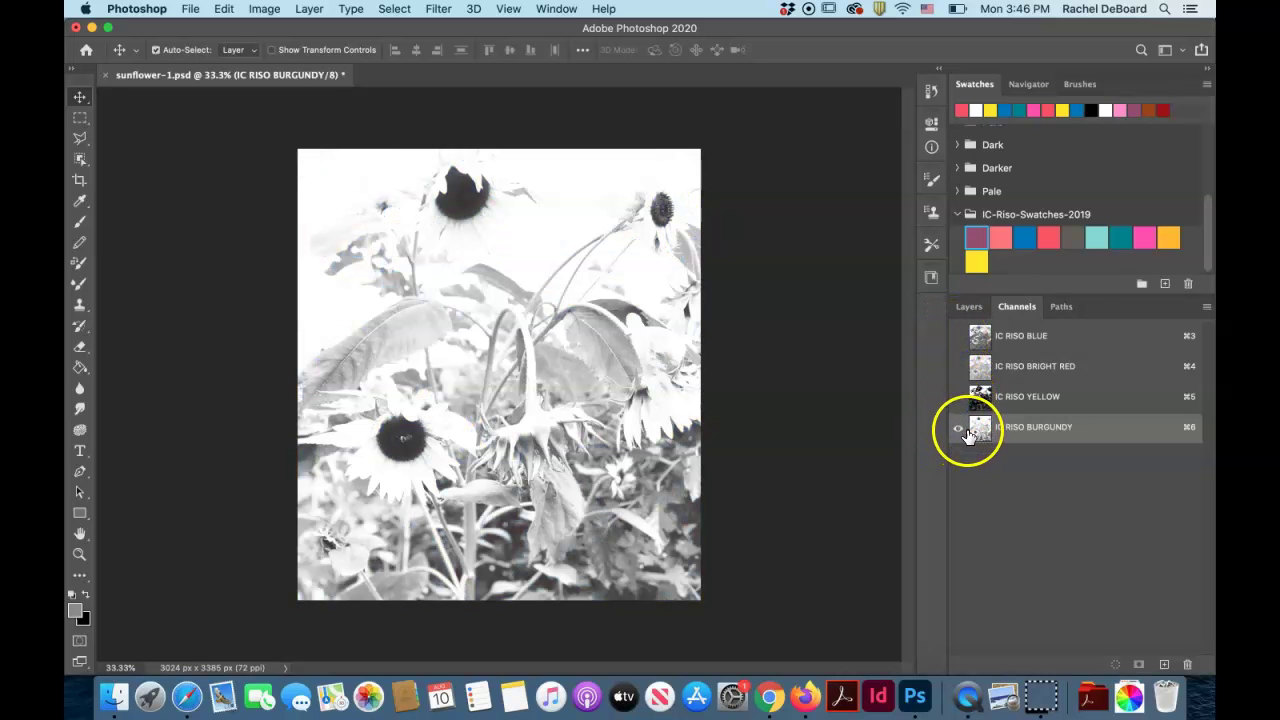
click(958, 397)
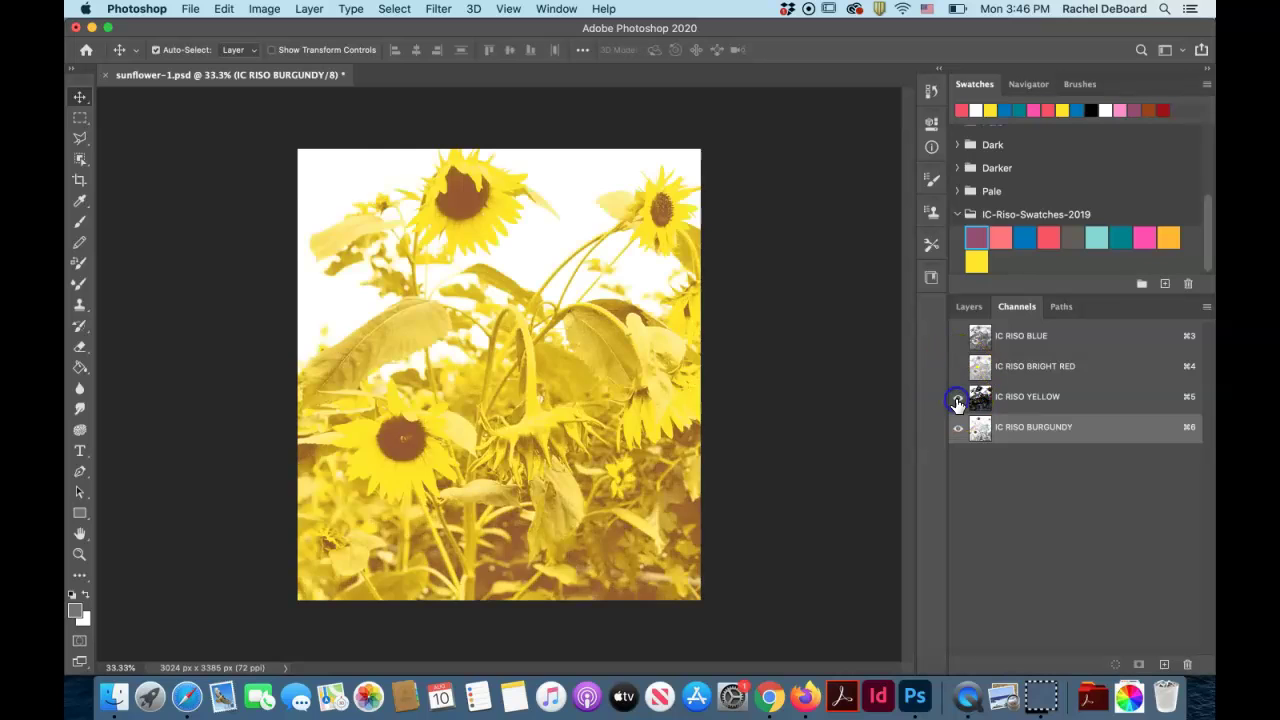
click(956, 338)
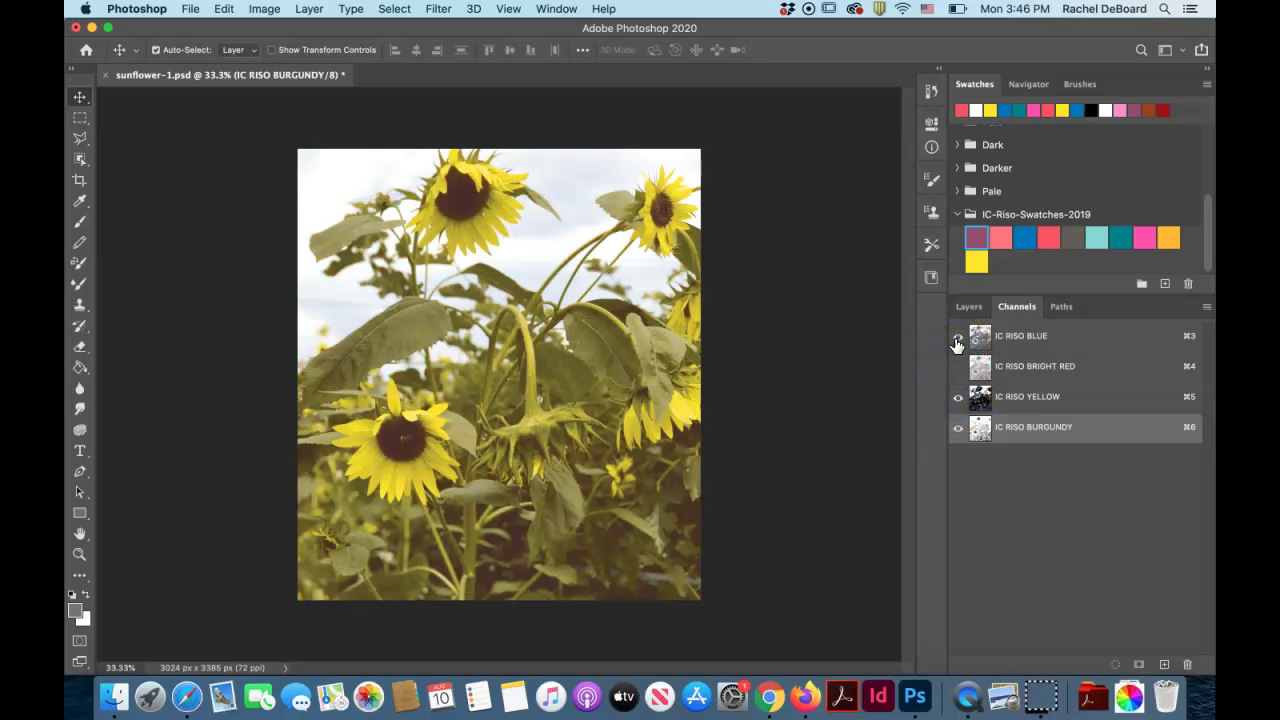
Step: Try teal and mint inks on the blue channel but keep IC RISO BLUE
double_click(1086, 336)
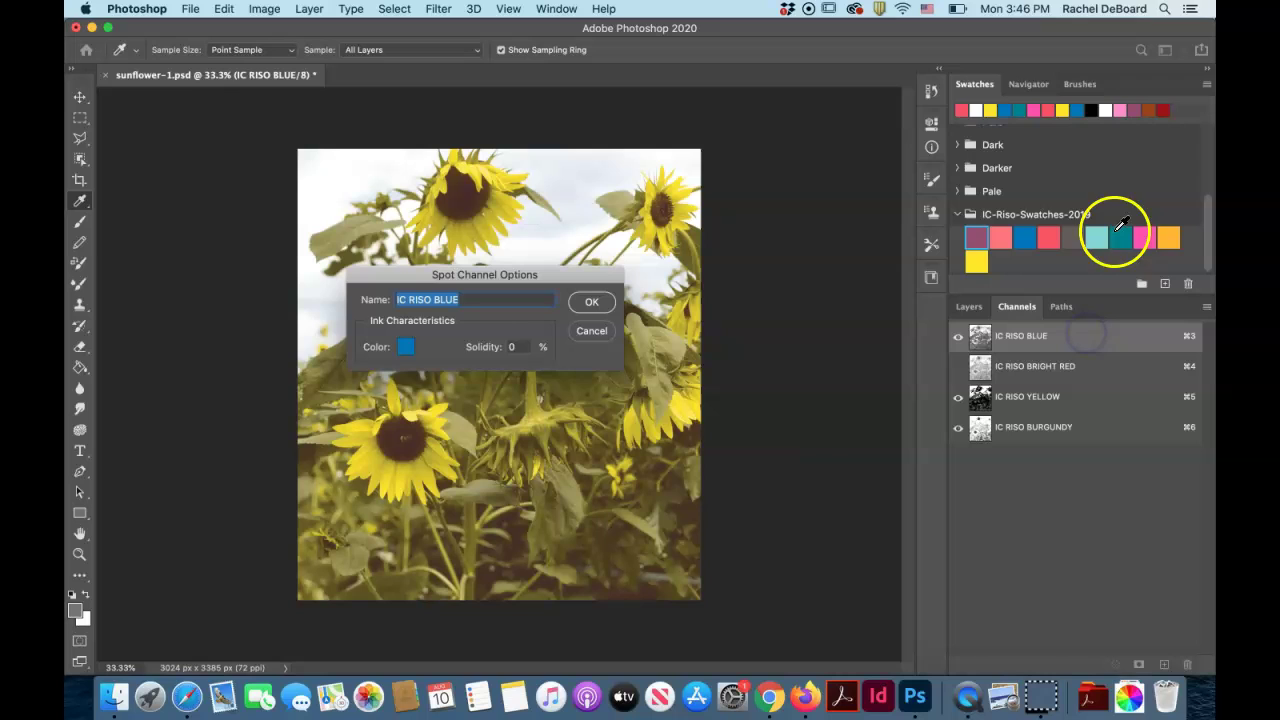
click(1124, 236)
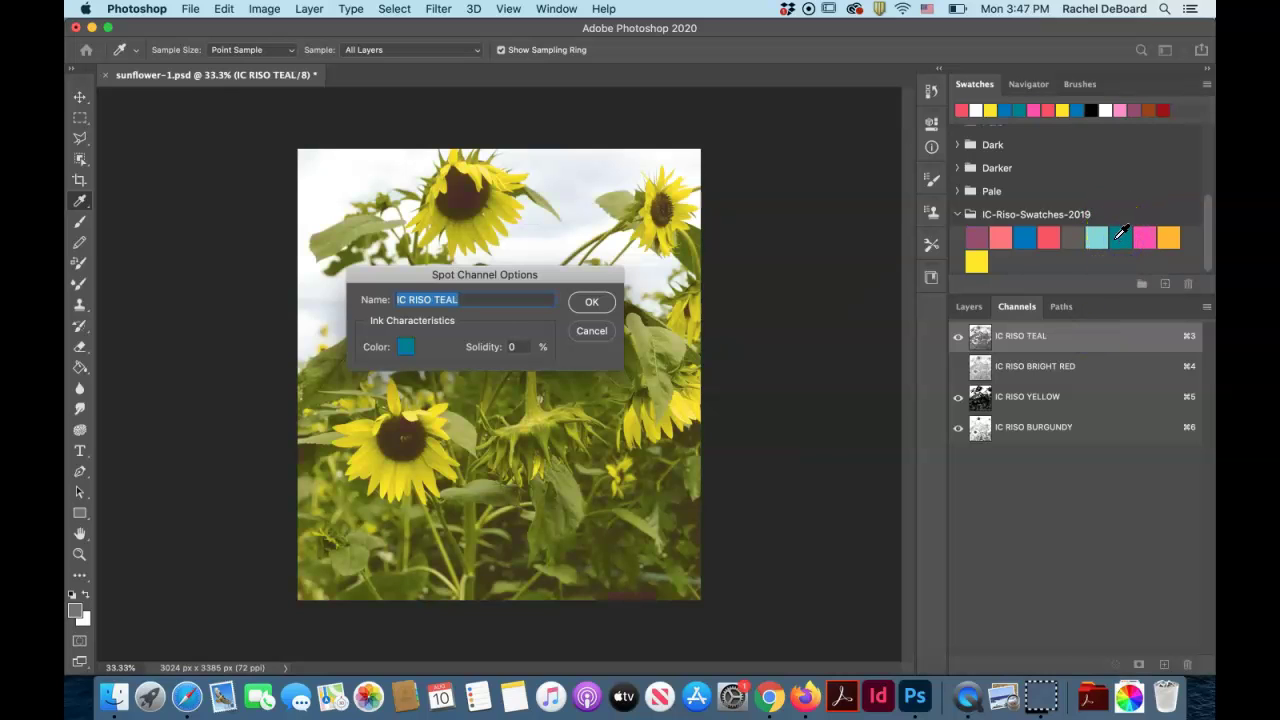
click(1095, 235)
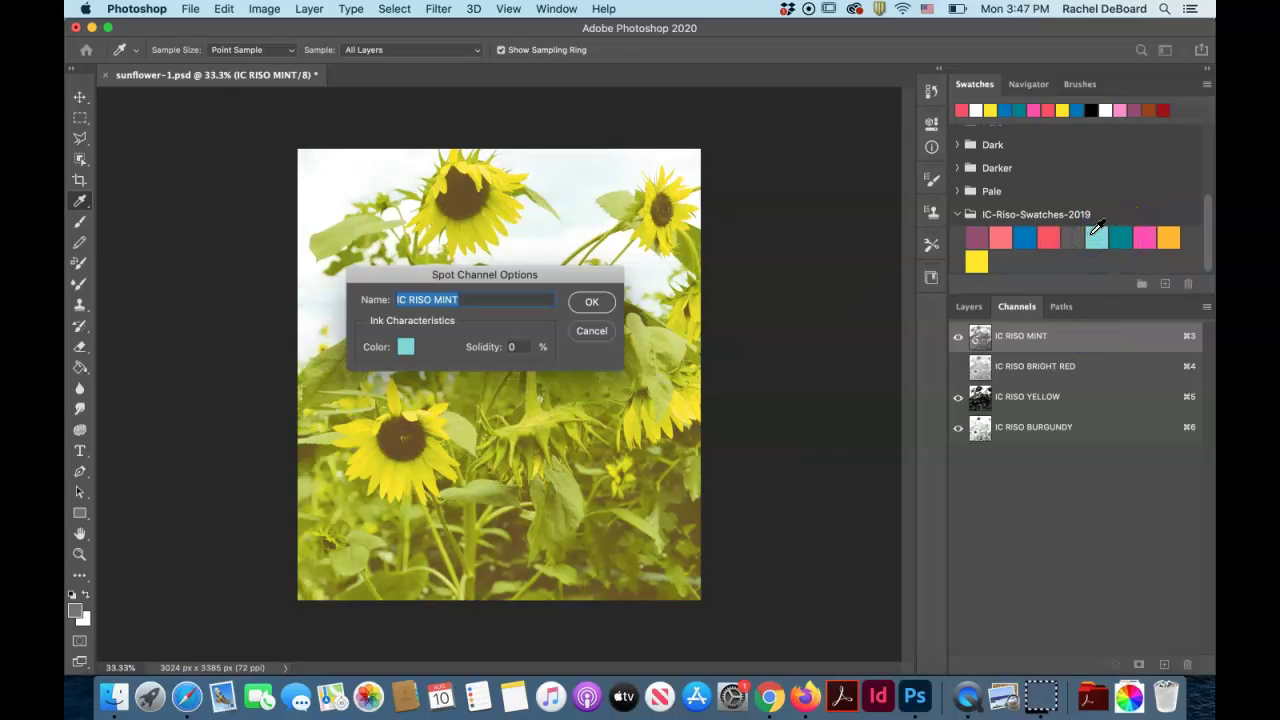
click(1020, 237)
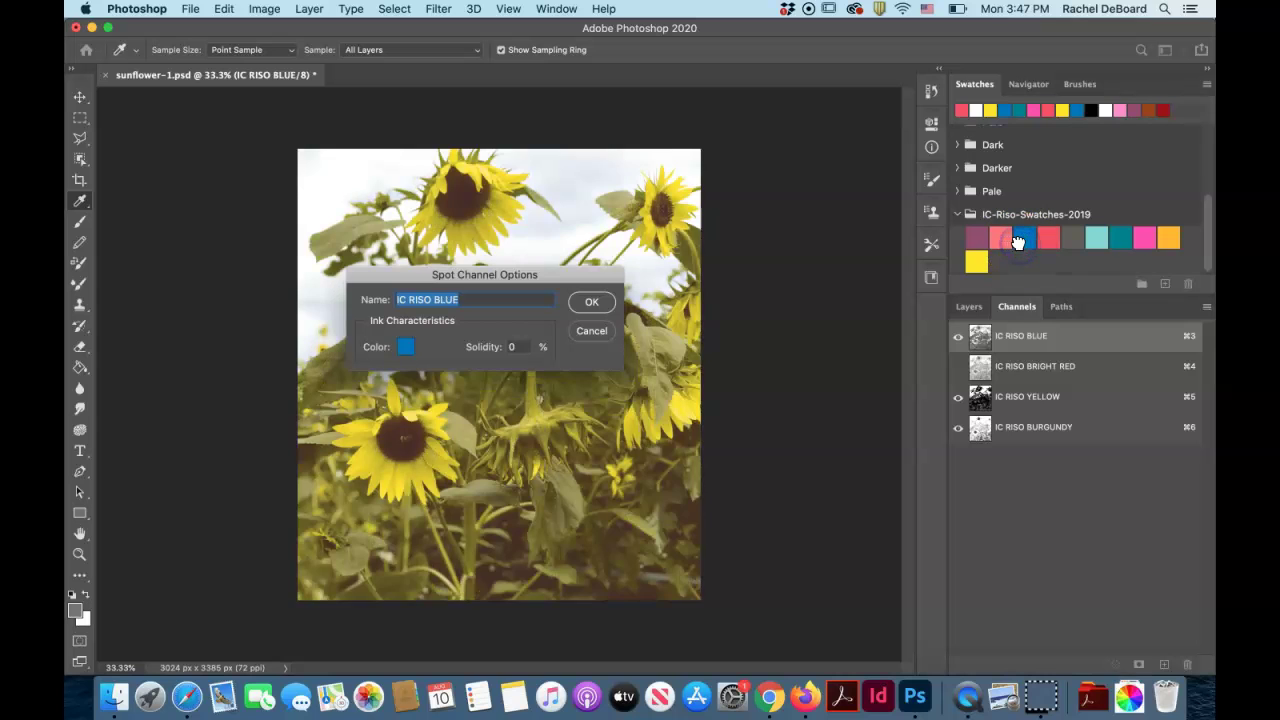
click(592, 304)
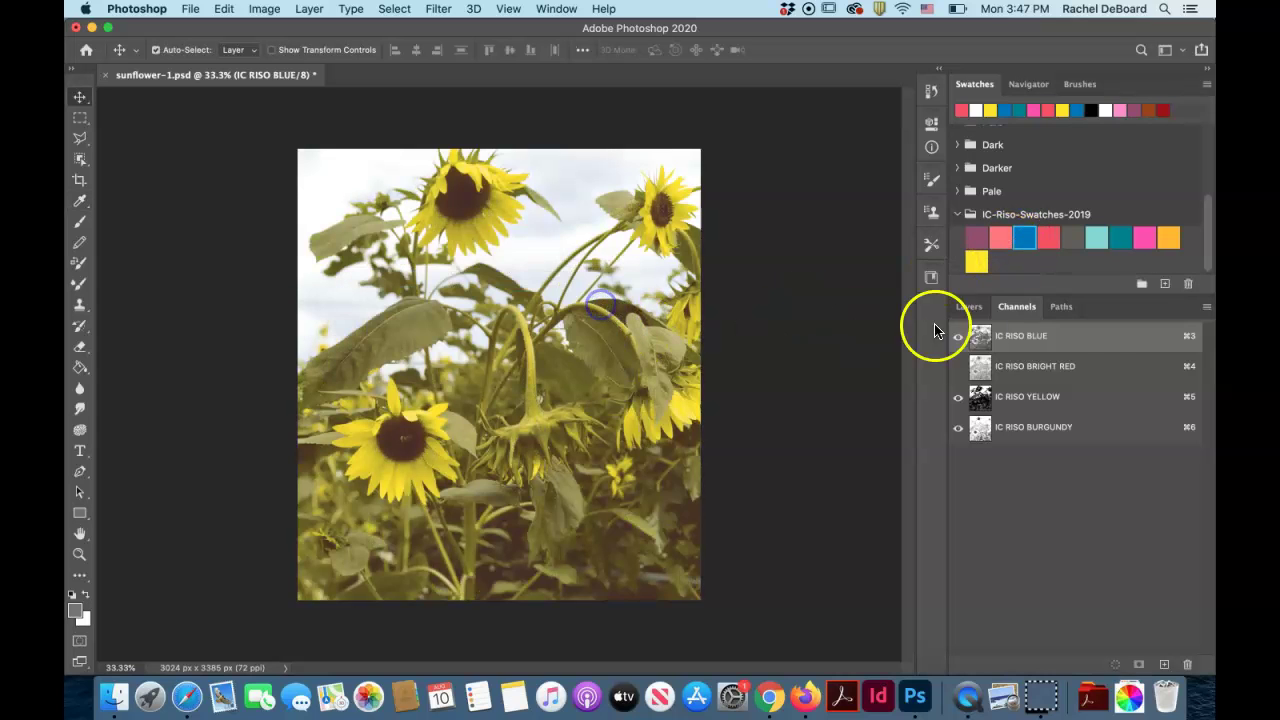
Step: Try fluo-orange ink on the yellow channel, then cancel to keep IC RISO YELLOW
click(1105, 397)
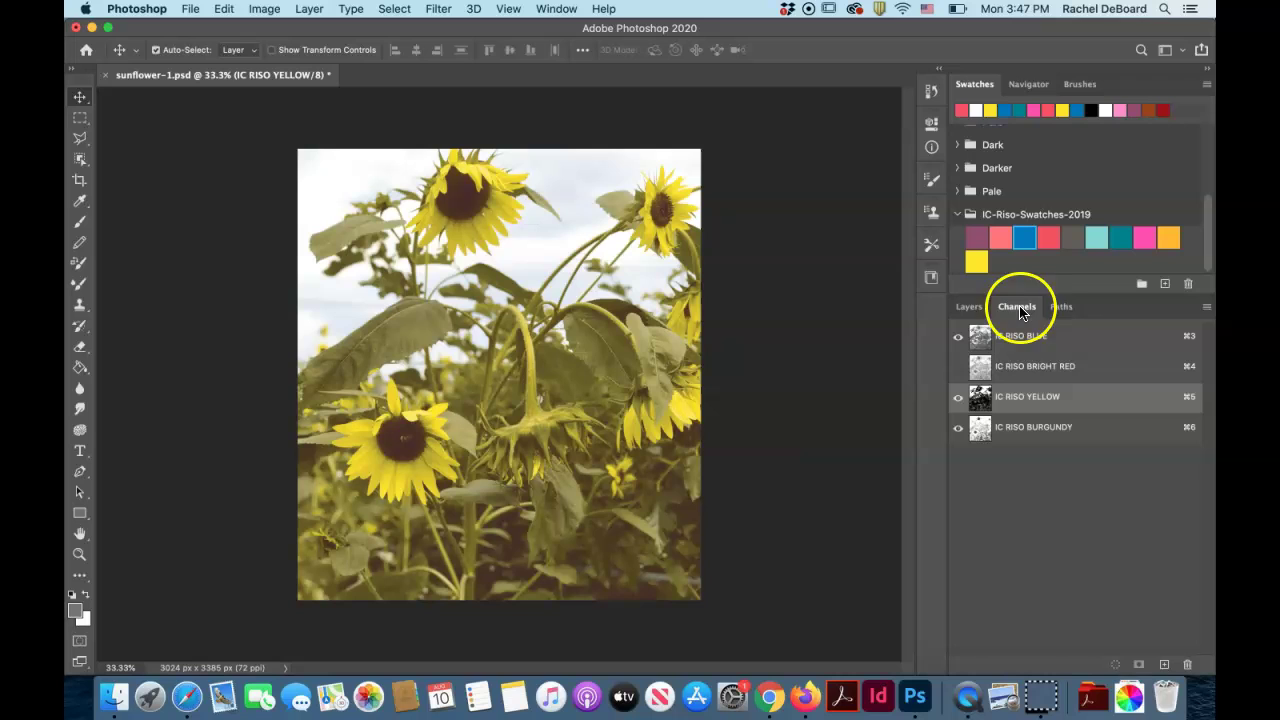
double_click(1134, 400)
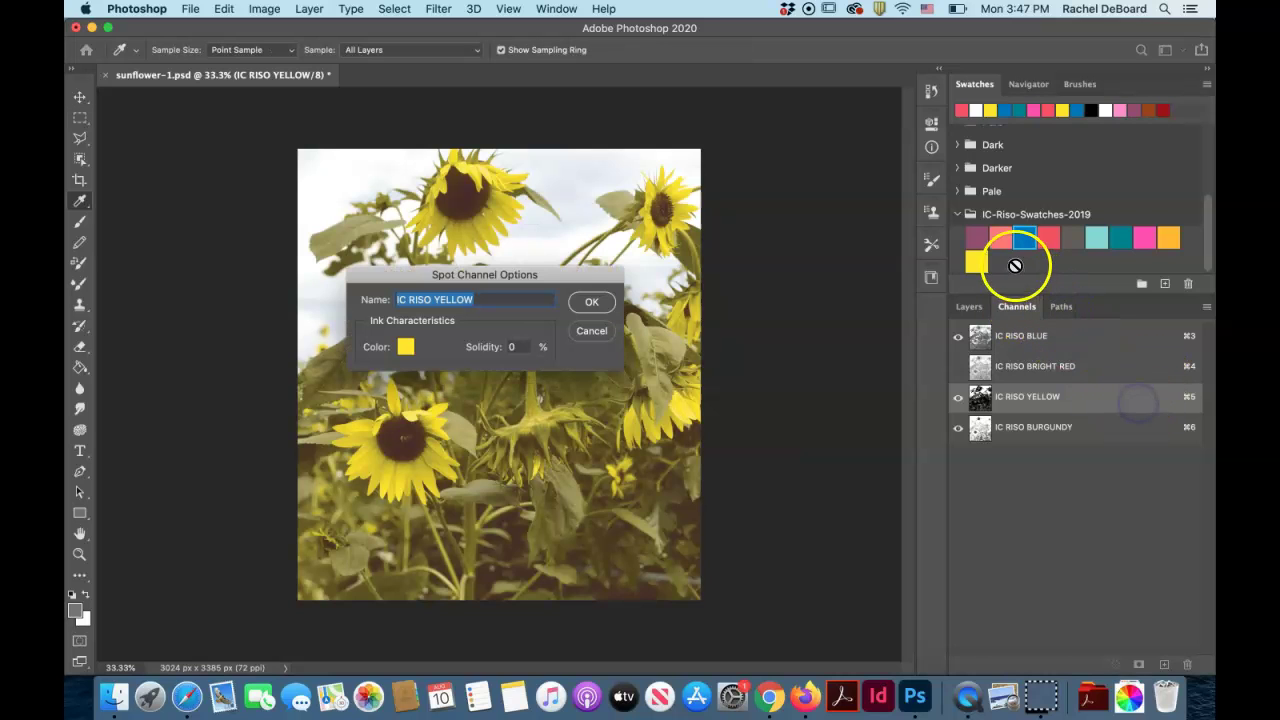
click(1000, 234)
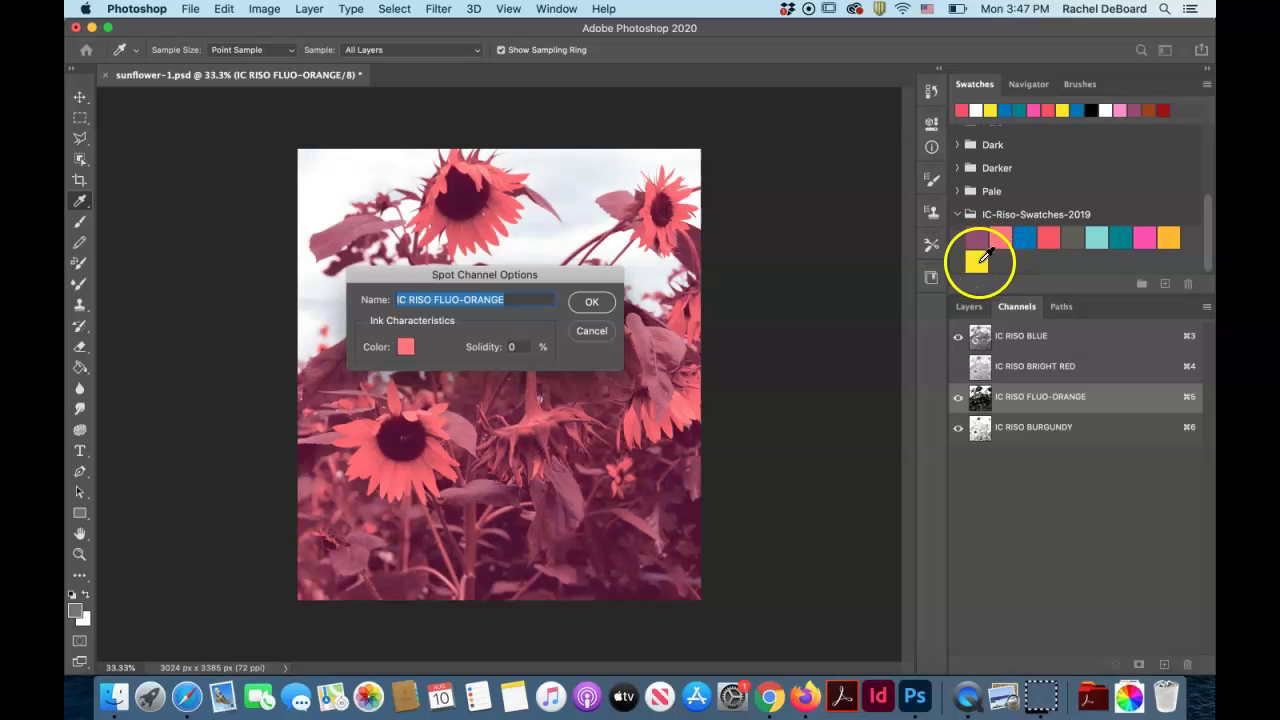
click(590, 340)
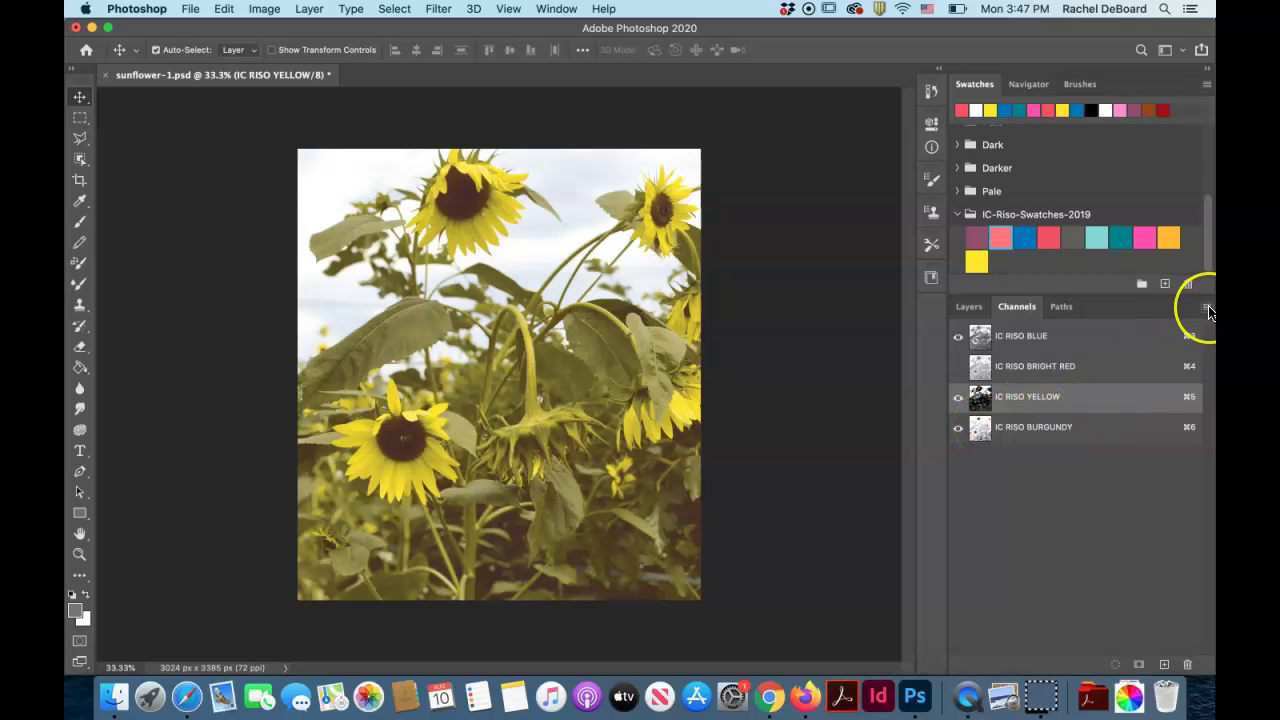
Step: Delete the unused IC RISO BRIGHT RED channel
click(1153, 379)
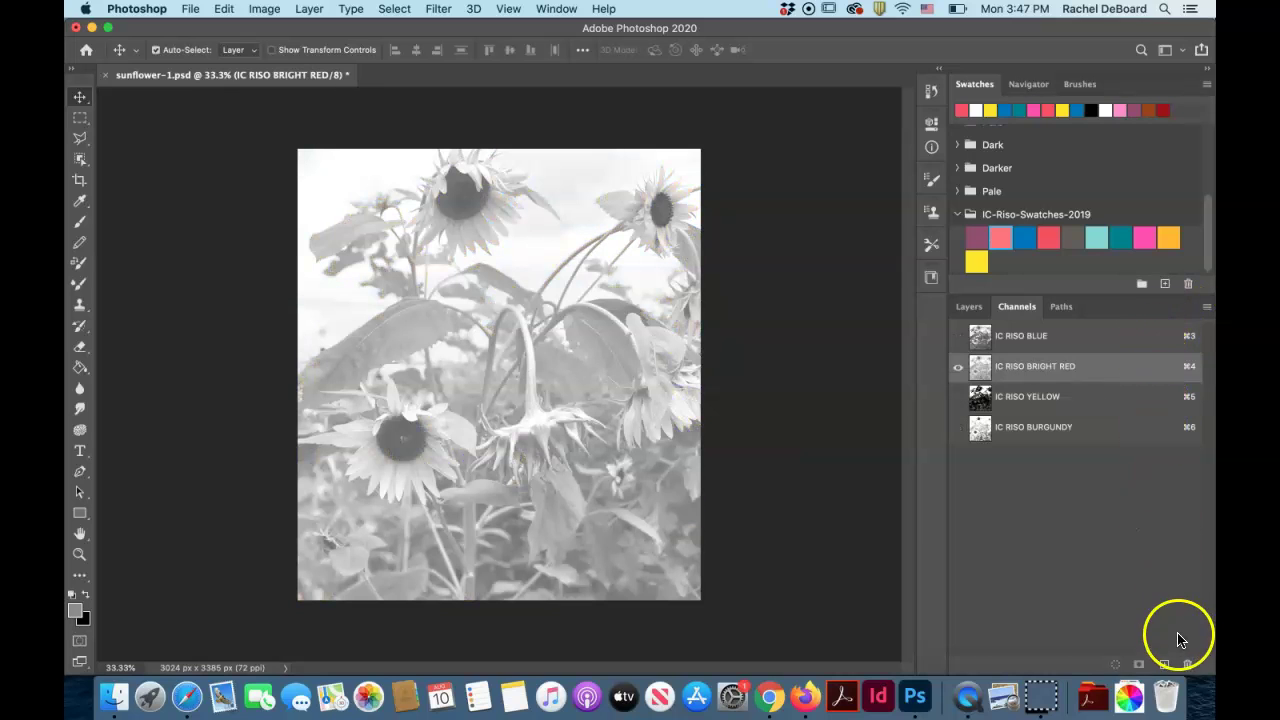
click(1186, 664)
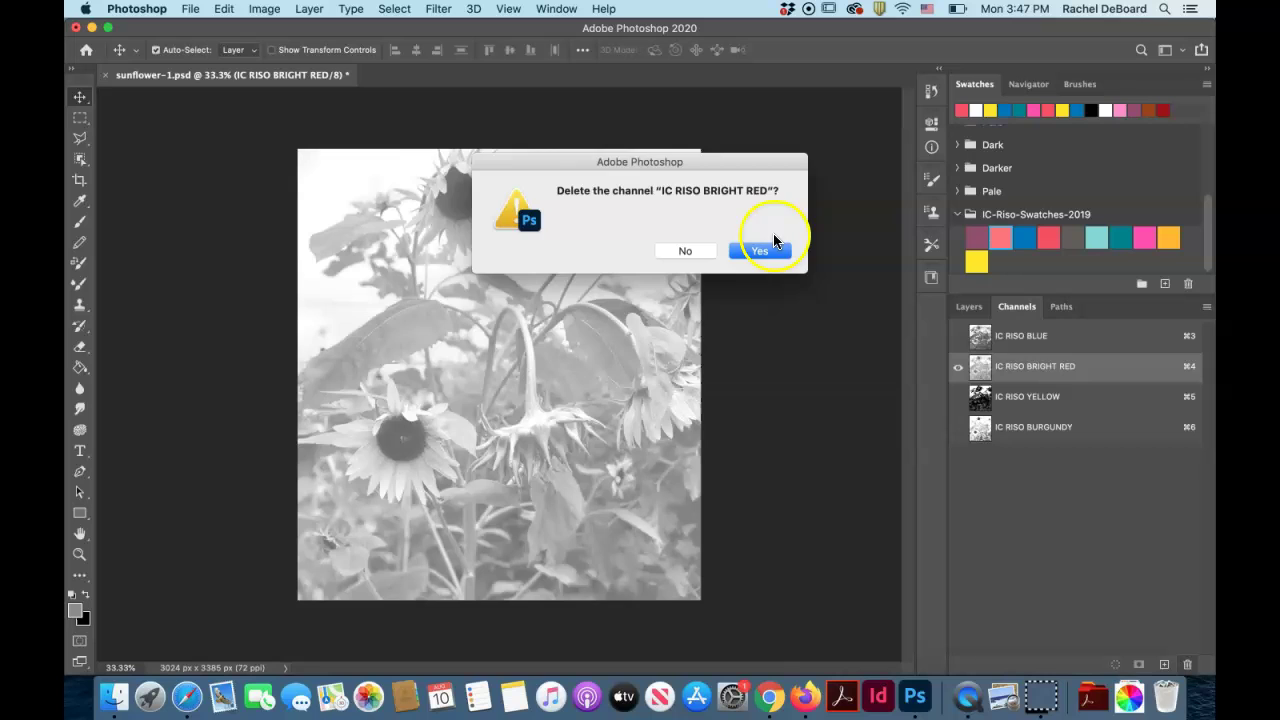
click(757, 248)
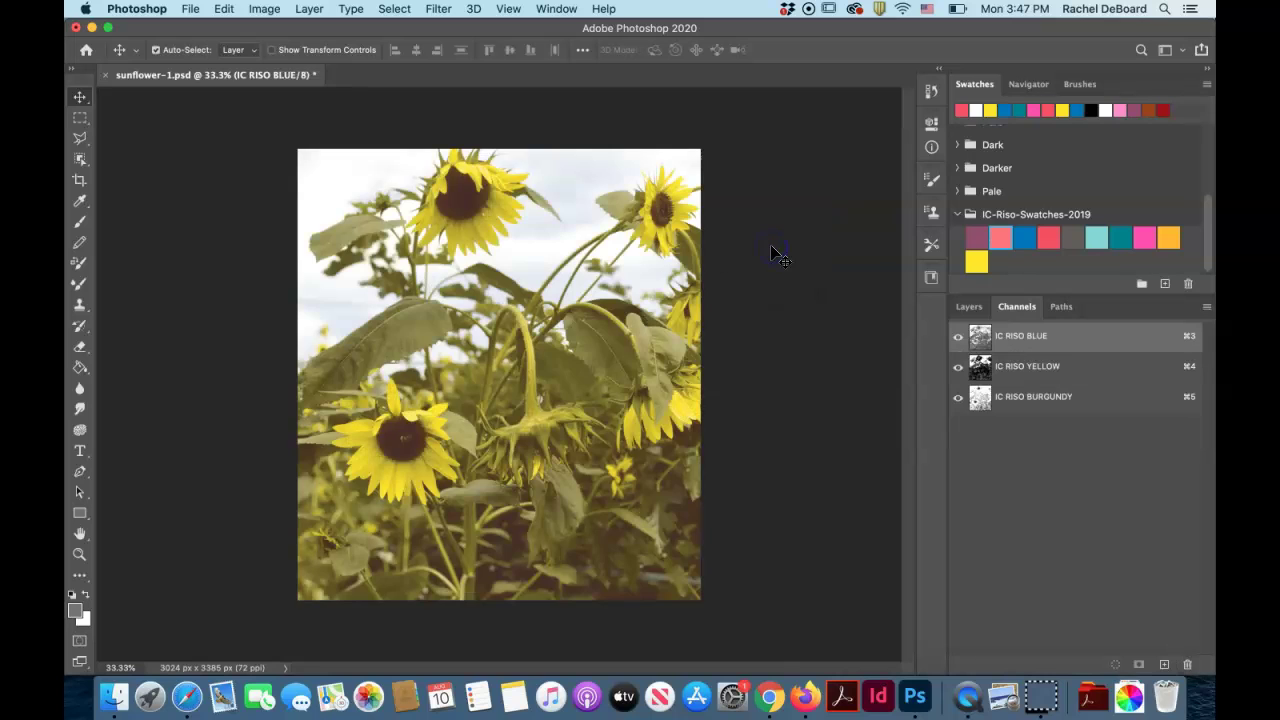
Step: Split the remaining channels into separate grayscale documents and view the IC RISO BLUE one
click(1207, 308)
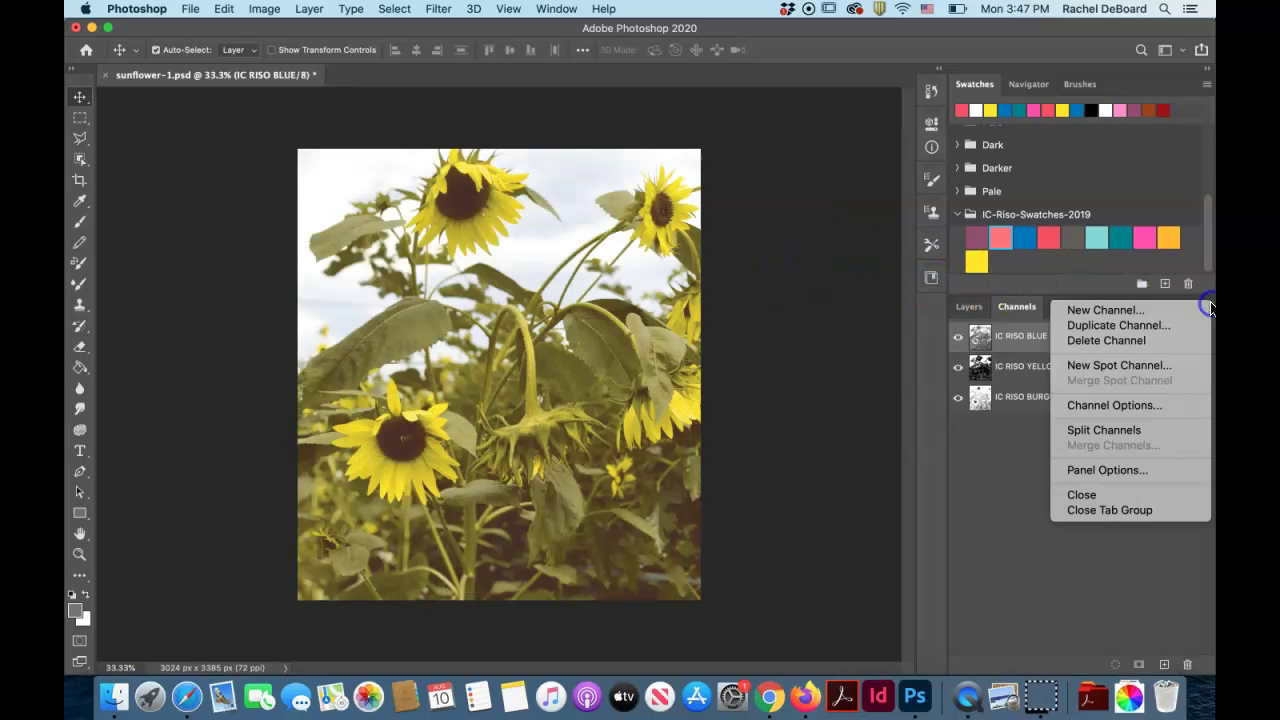
click(1160, 431)
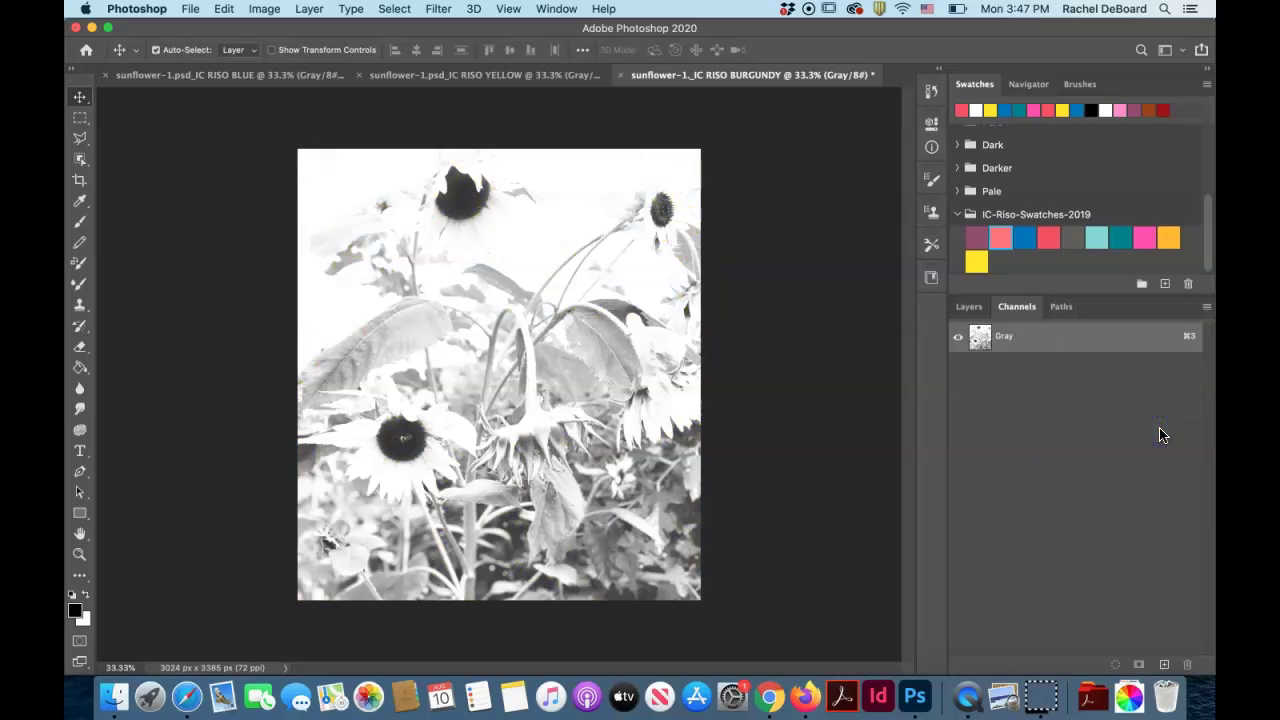
click(508, 78)
click(212, 86)
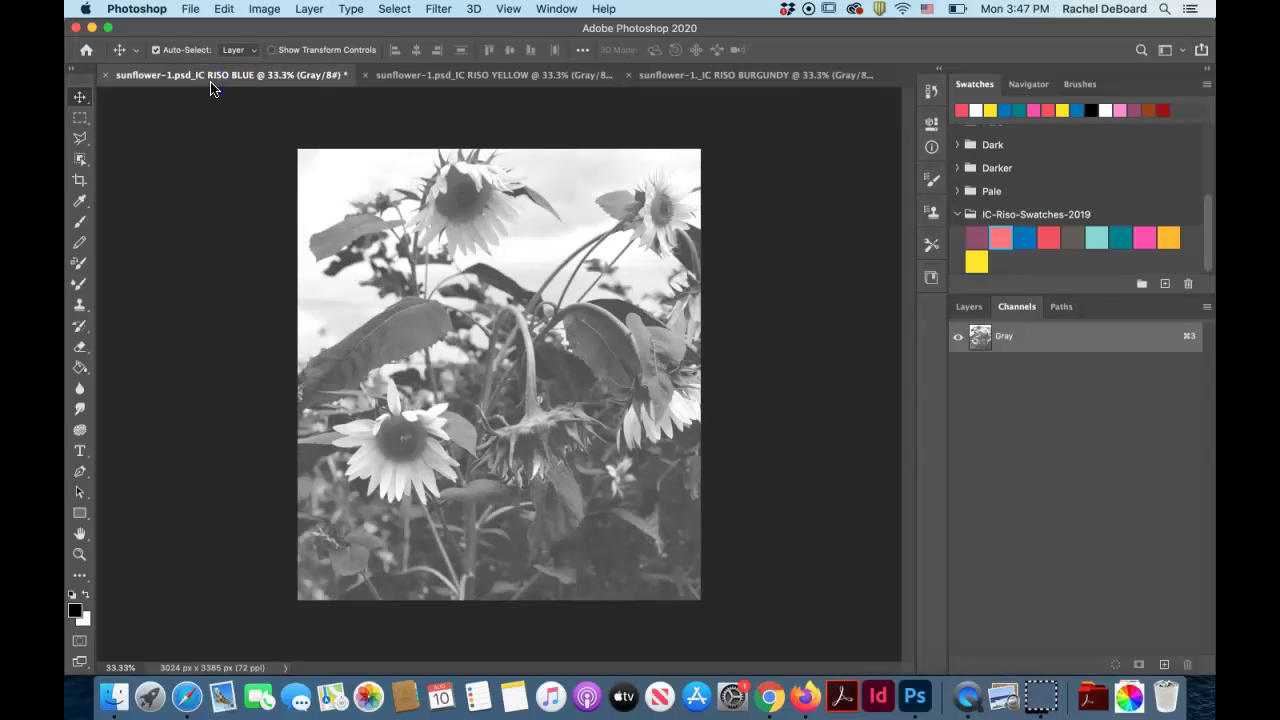
Step: Save the IC RISO BLUE document as Photoshop PDF in the Sunflower color separations folder
click(187, 9)
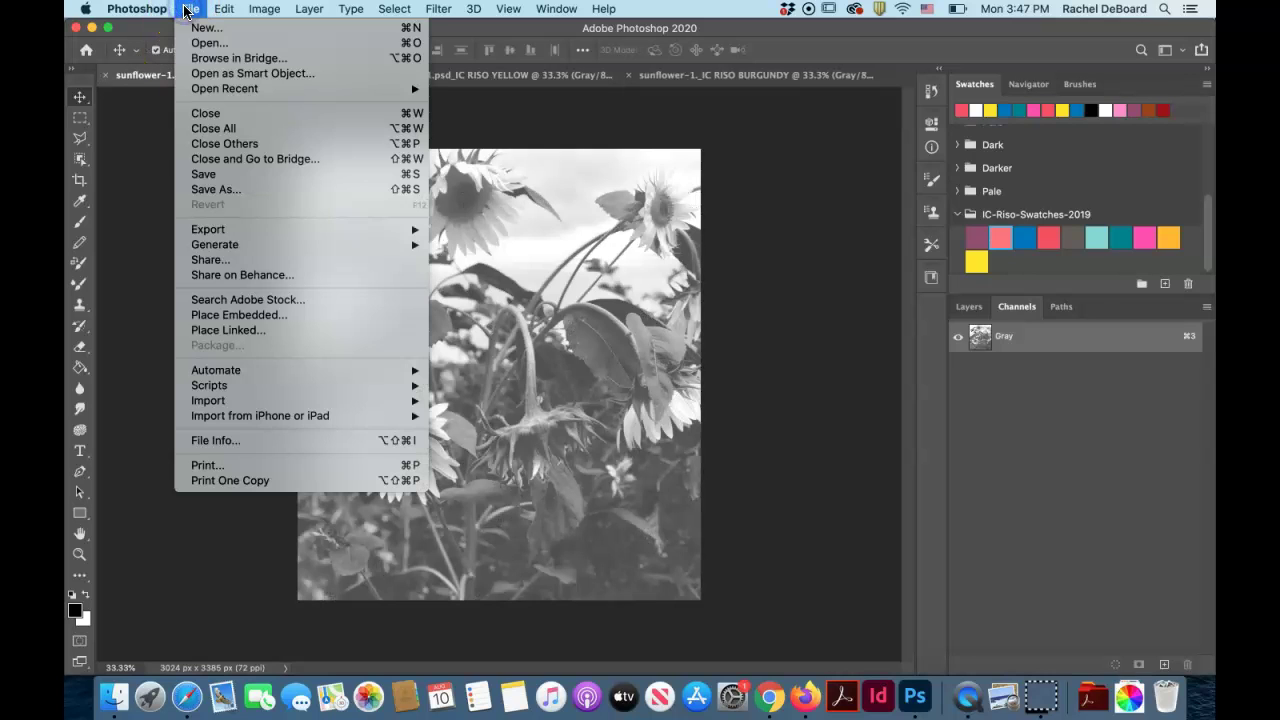
click(244, 189)
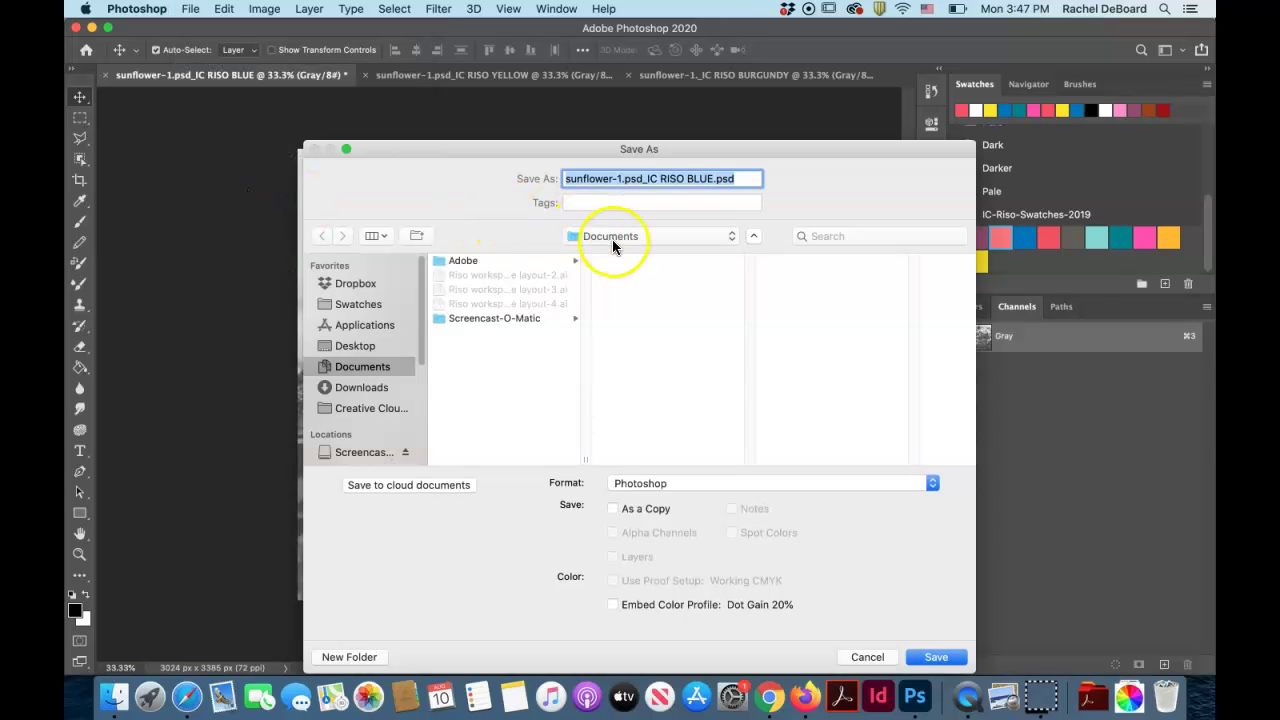
click(612, 237)
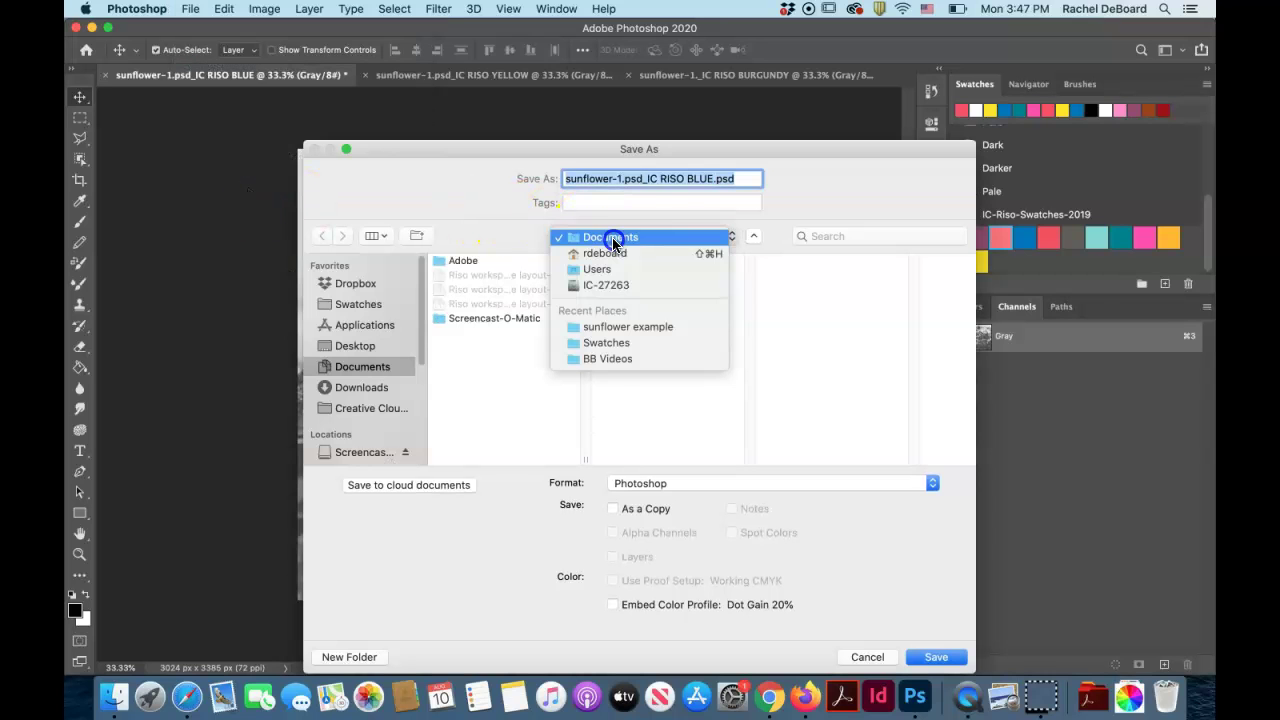
click(620, 326)
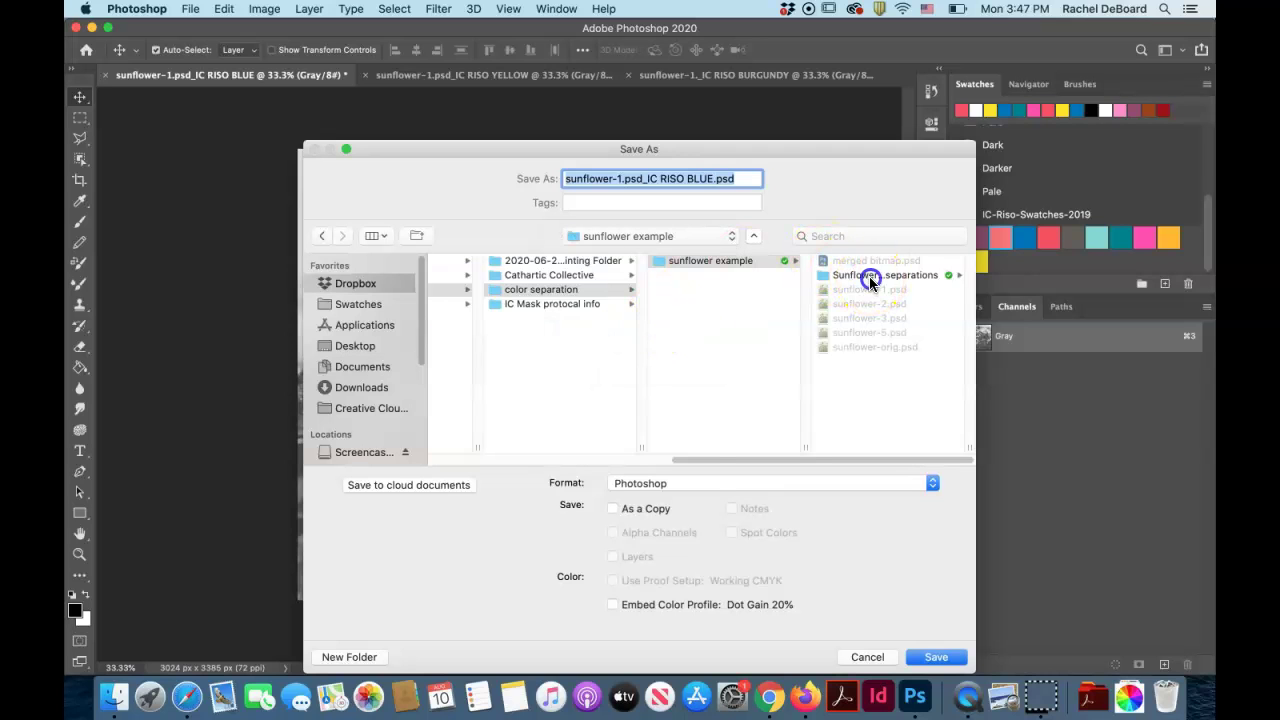
click(866, 278)
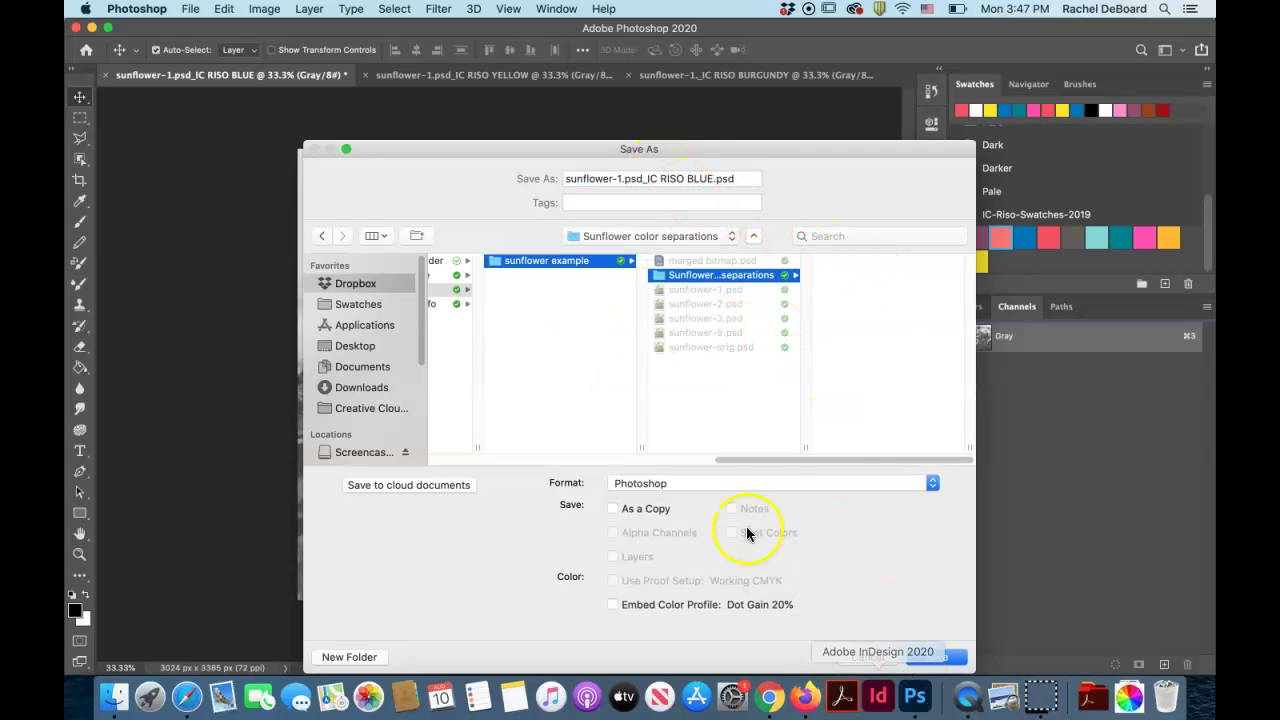
click(752, 483)
scroll(790, 625, down, 3)
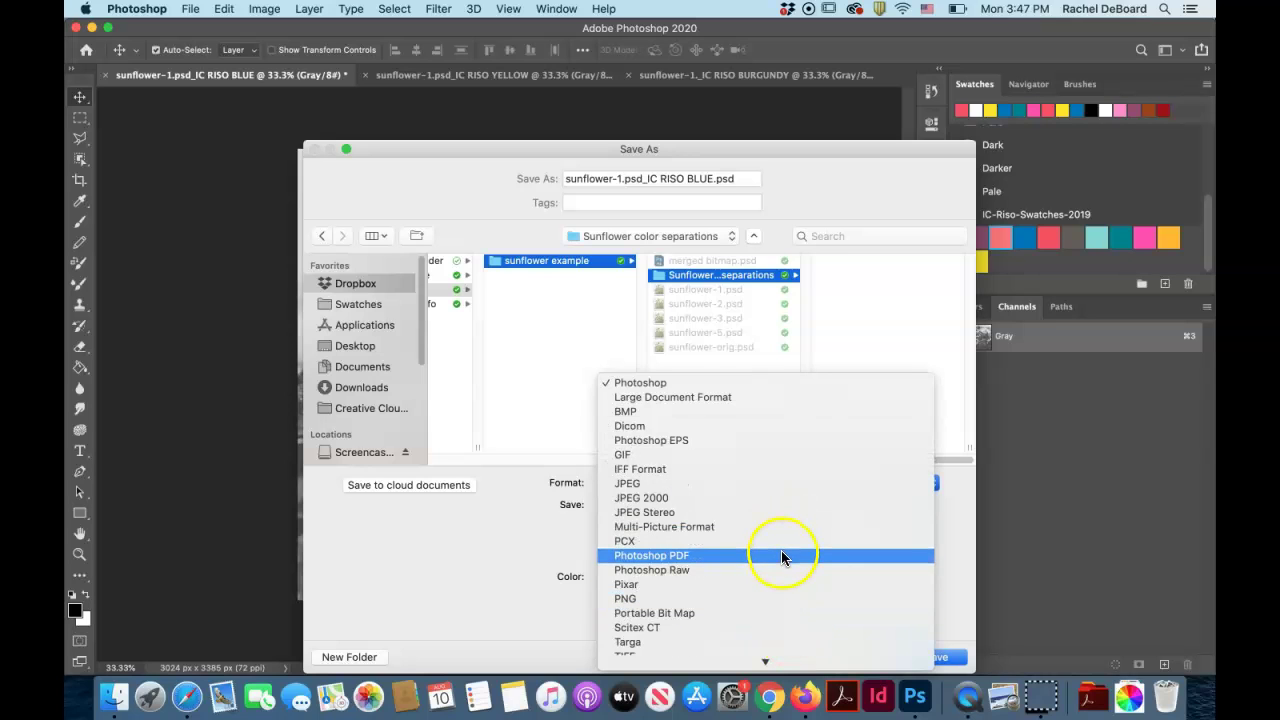
click(781, 555)
click(949, 657)
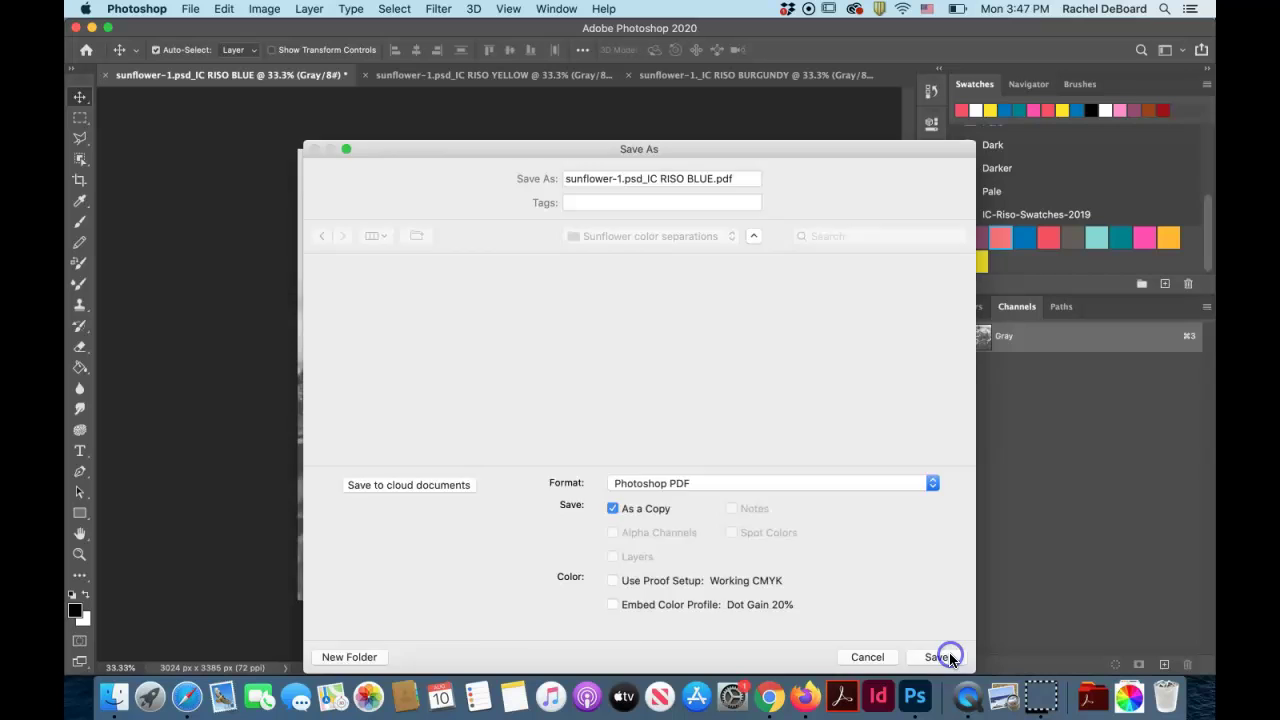
Step: Write the PDF with the PDF/X-4:2008 preset, then switch to the RISO YELLOW document
click(757, 267)
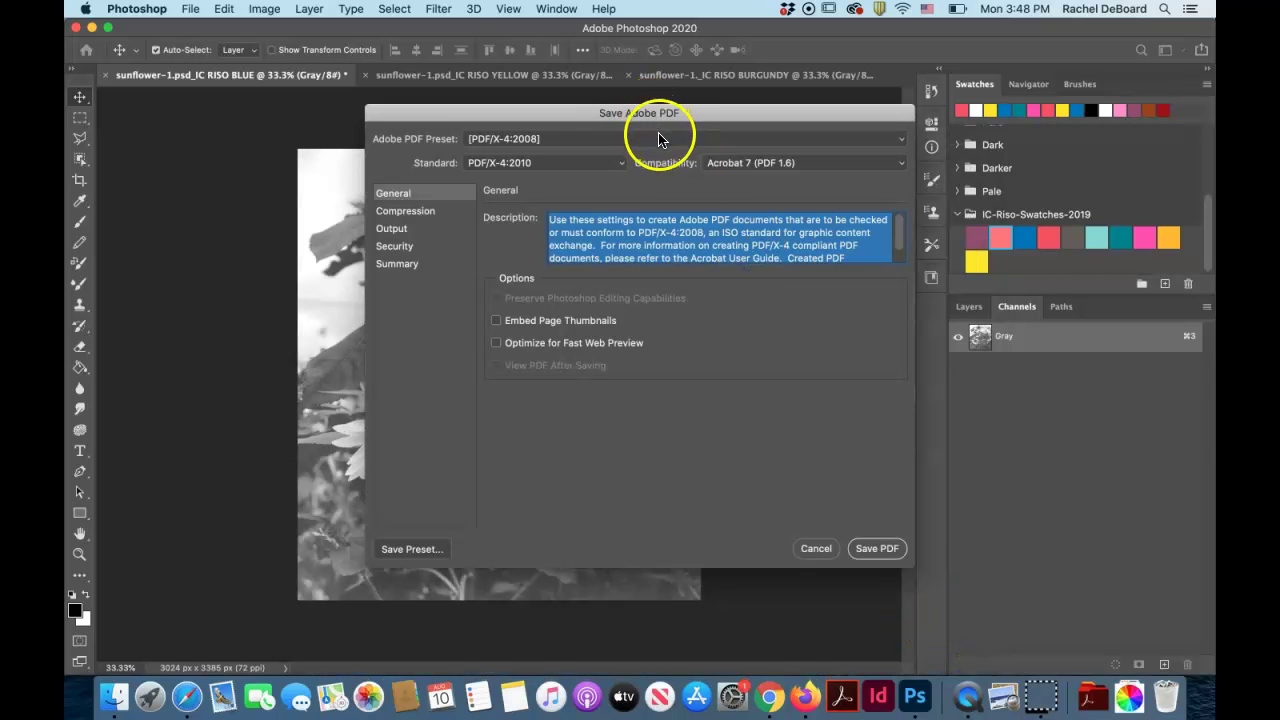
click(657, 138)
click(657, 136)
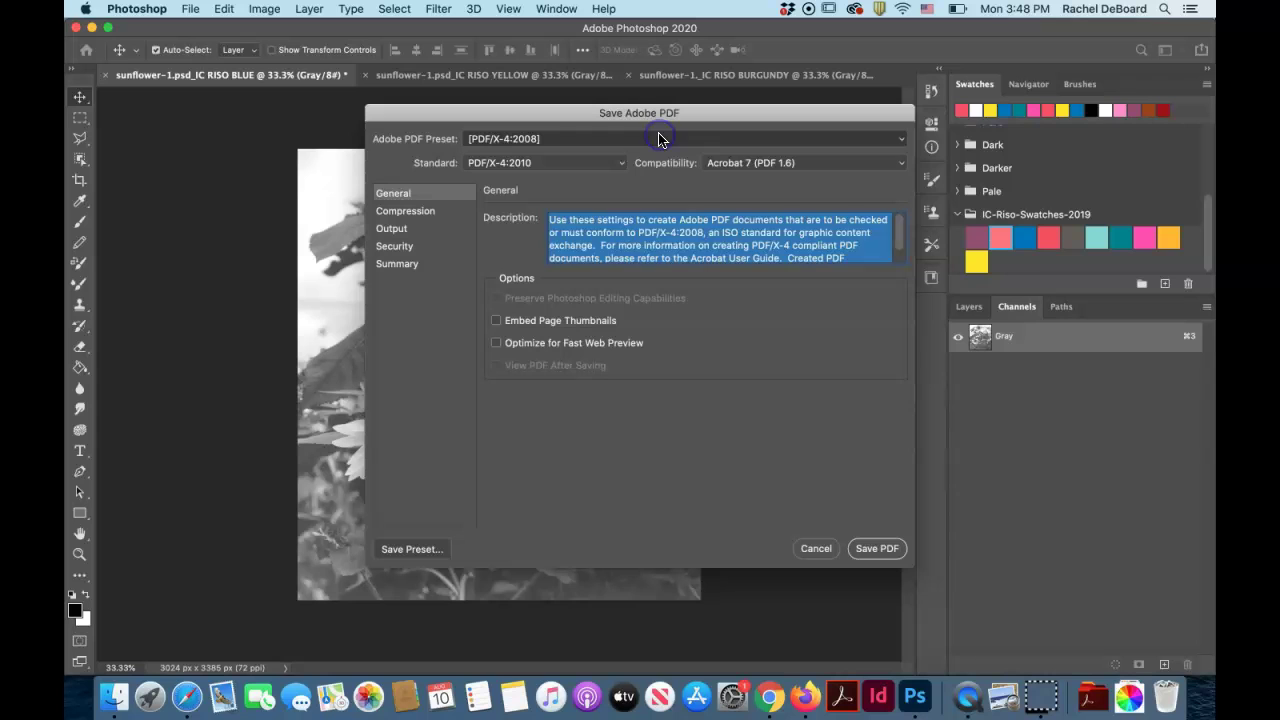
click(887, 548)
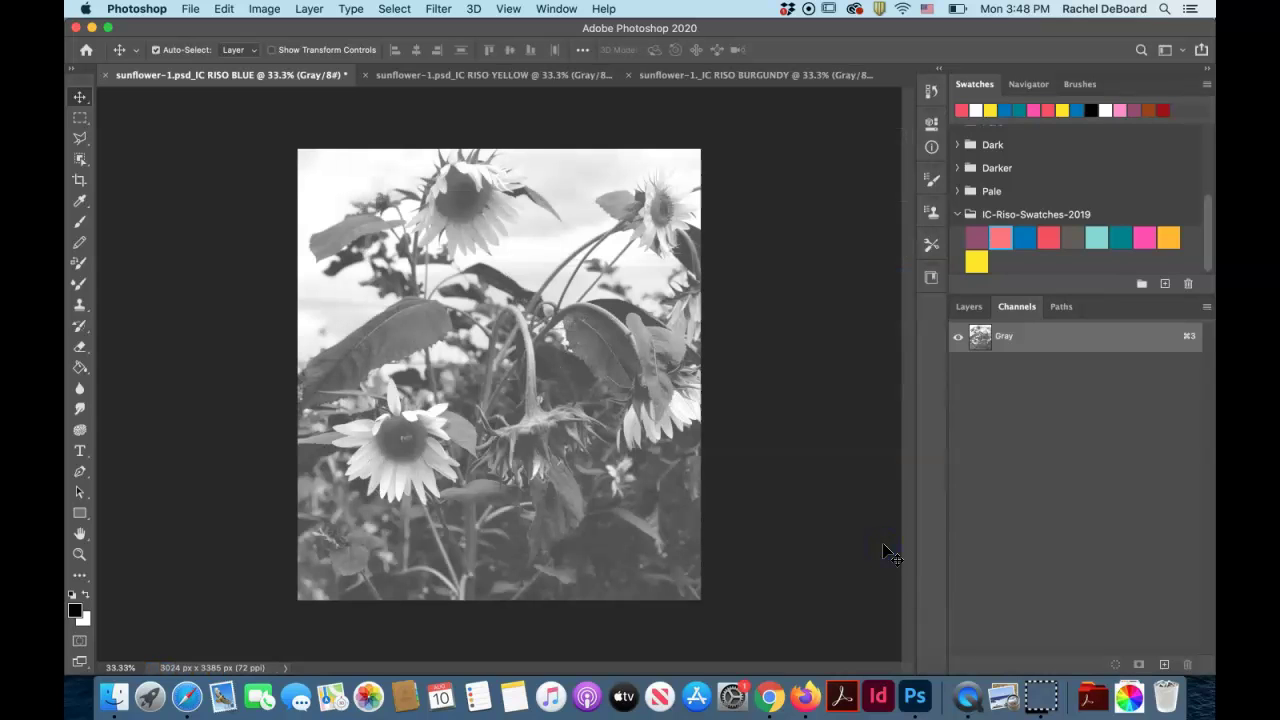
click(513, 76)
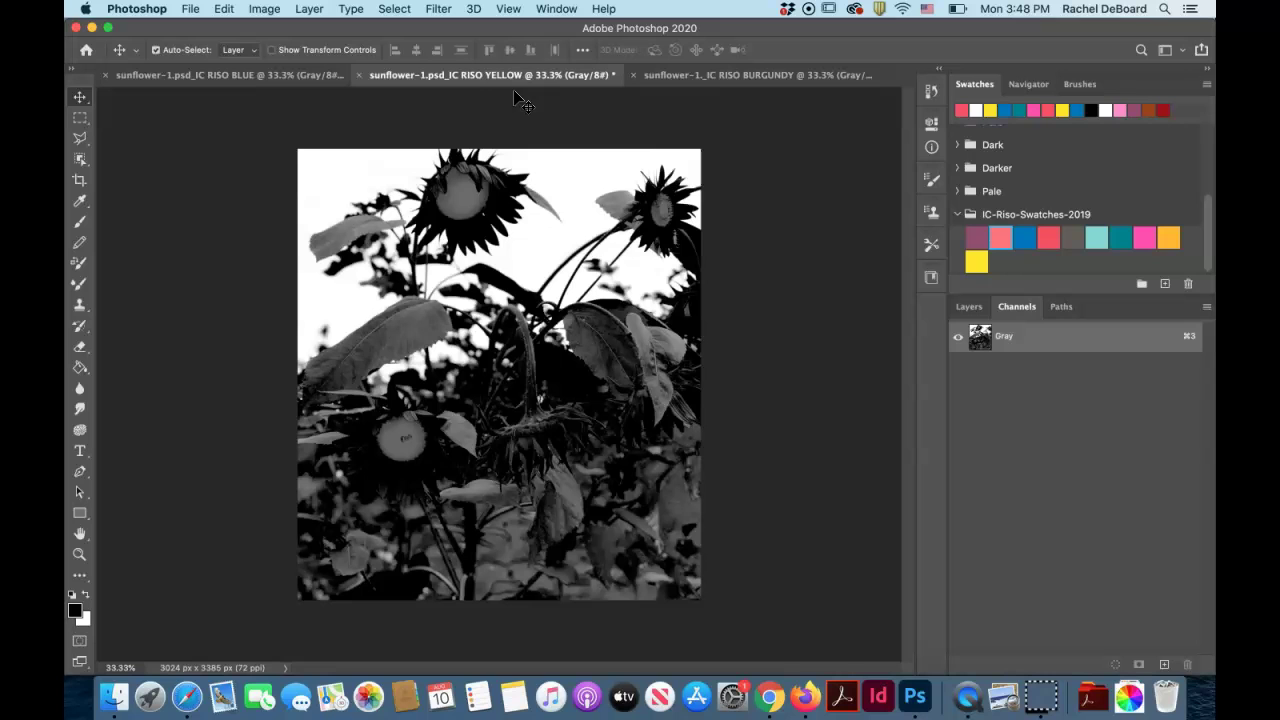
click(190, 8)
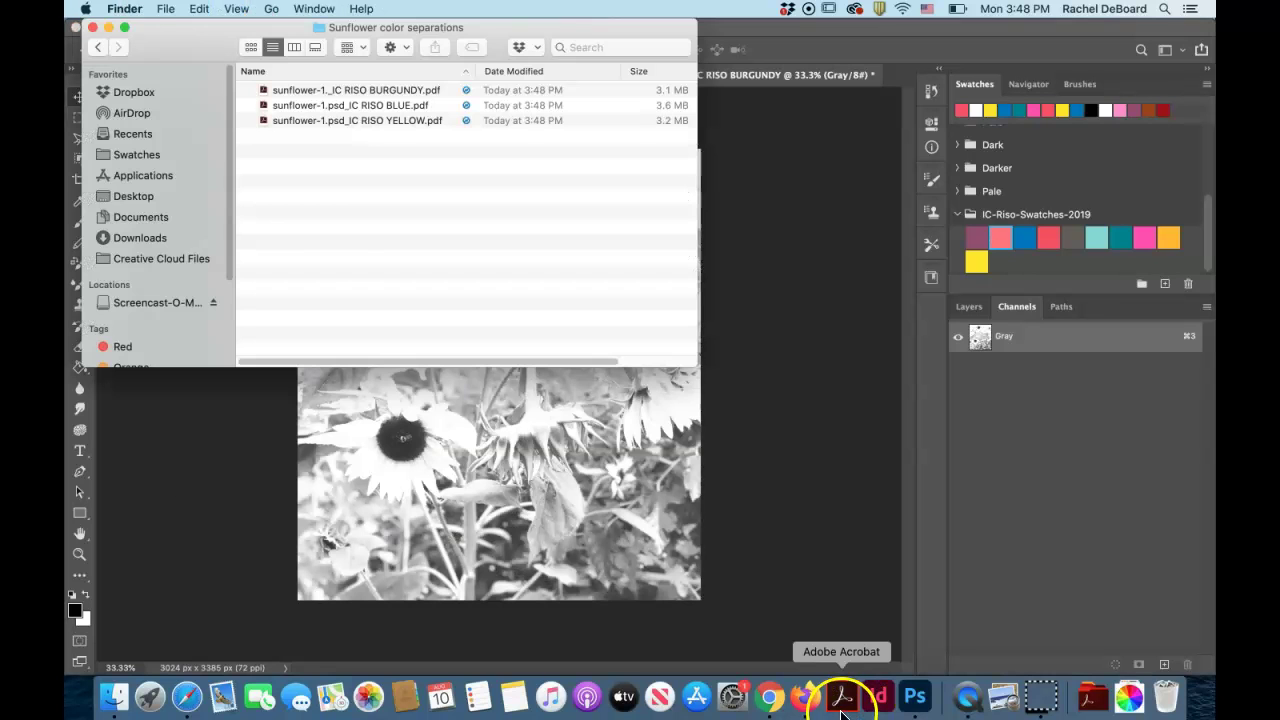
Step: In Acrobat, launch File > Create > Combine Files into a Single PDF
click(838, 706)
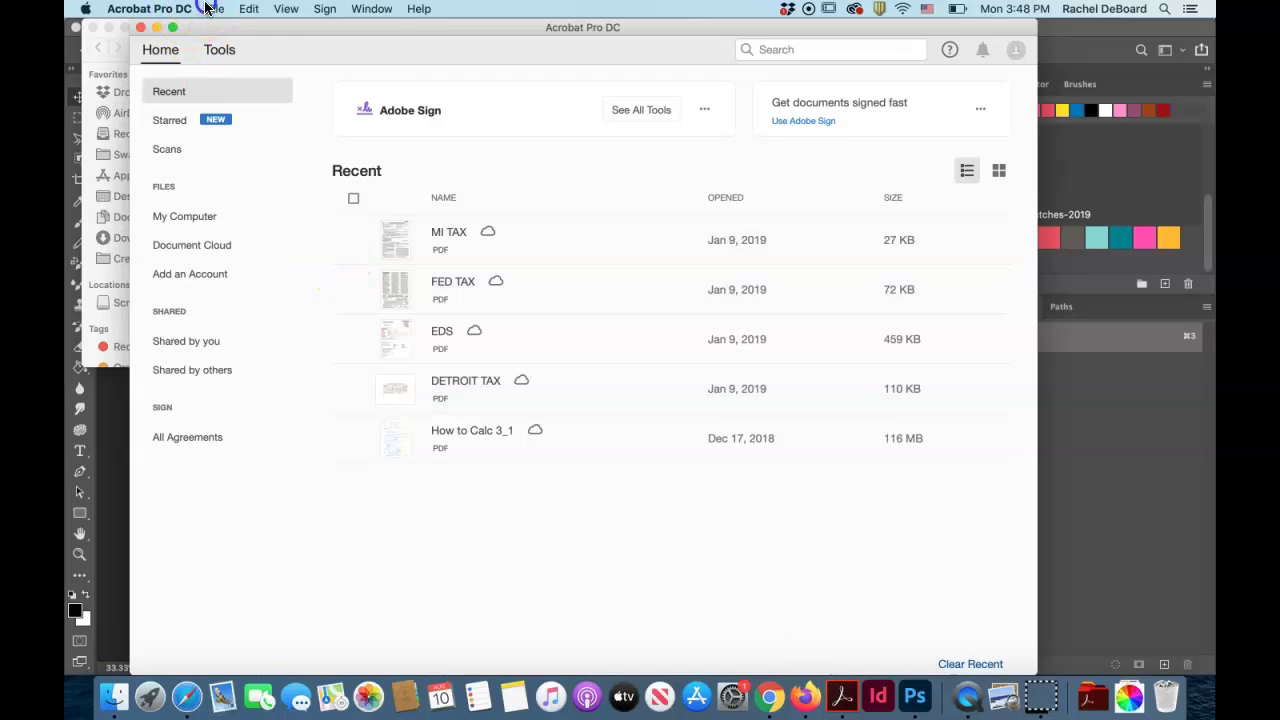
click(214, 8)
mouse_move(318, 178)
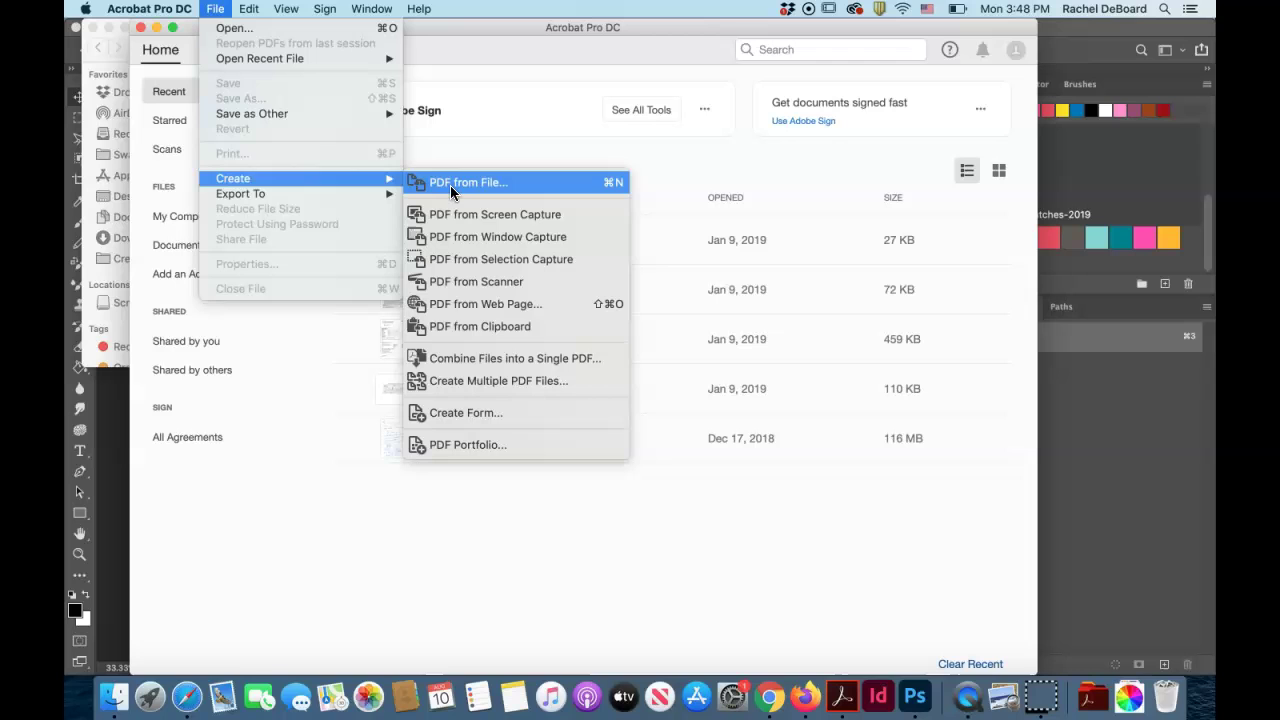
click(500, 362)
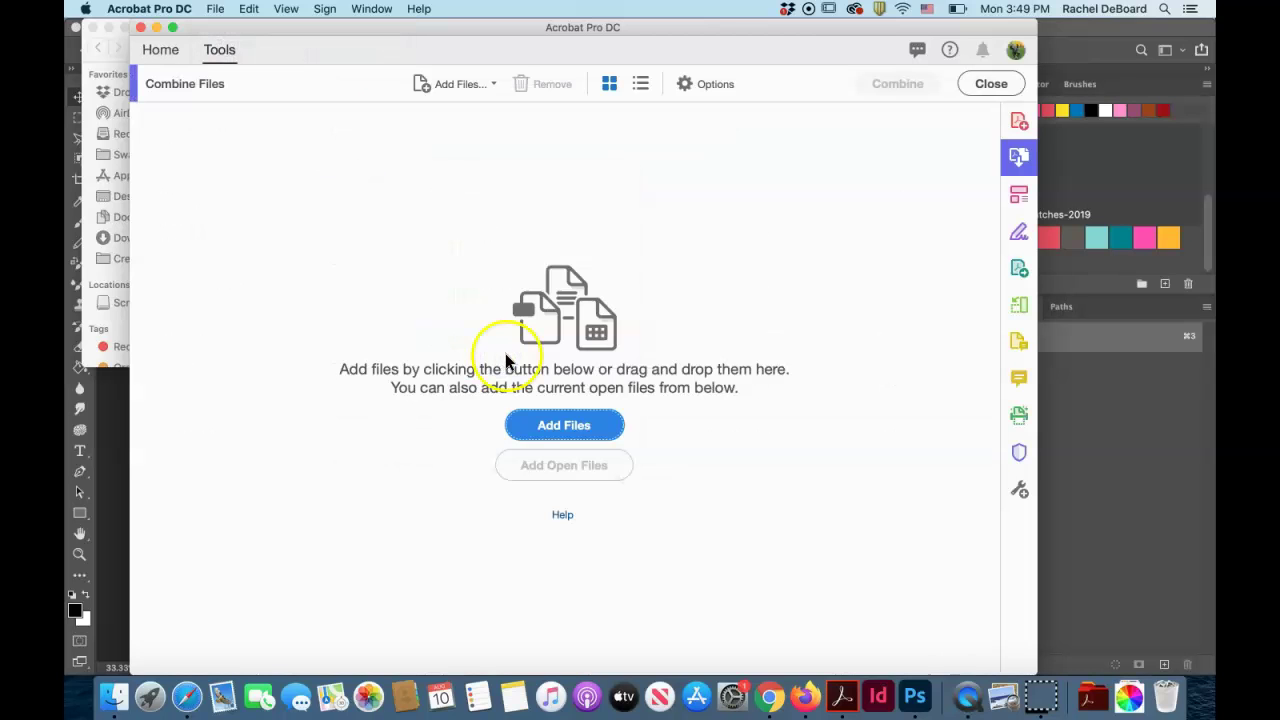
Step: Drag the BLUE, YELLOW and BURGUNDY separation PDFs from Finder into Acrobat's Combine Files list
click(86, 76)
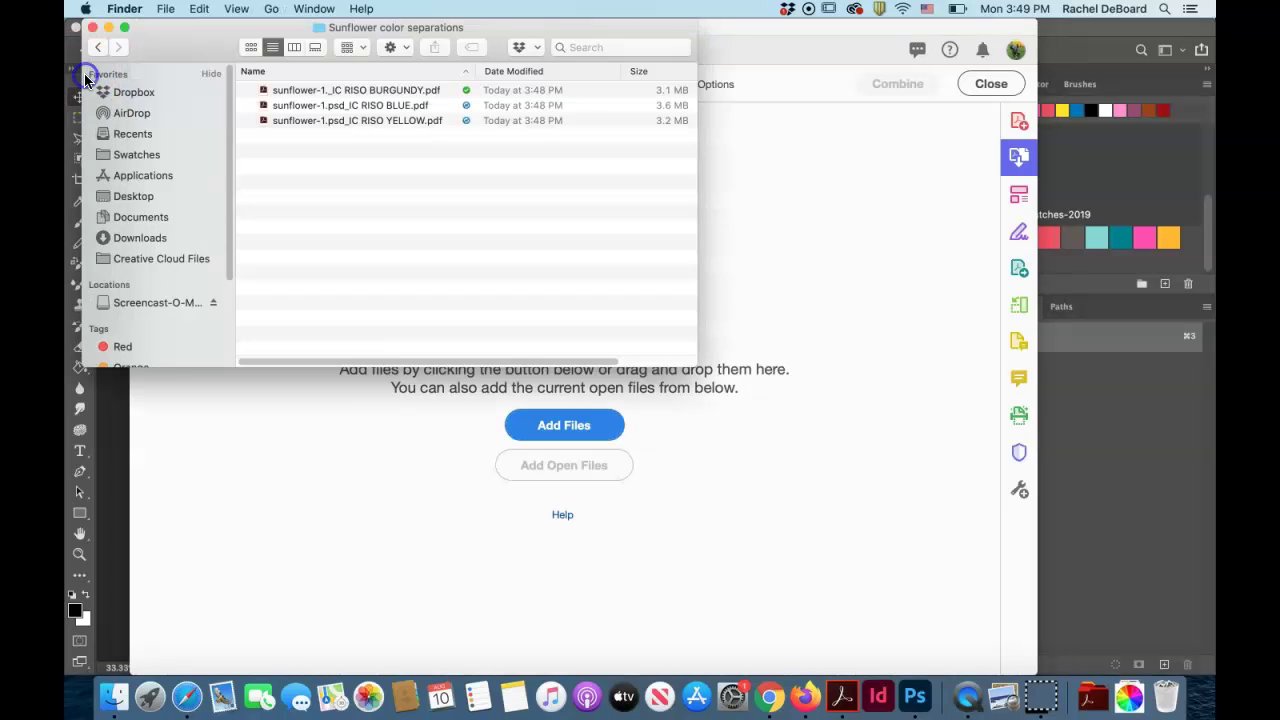
click(325, 92)
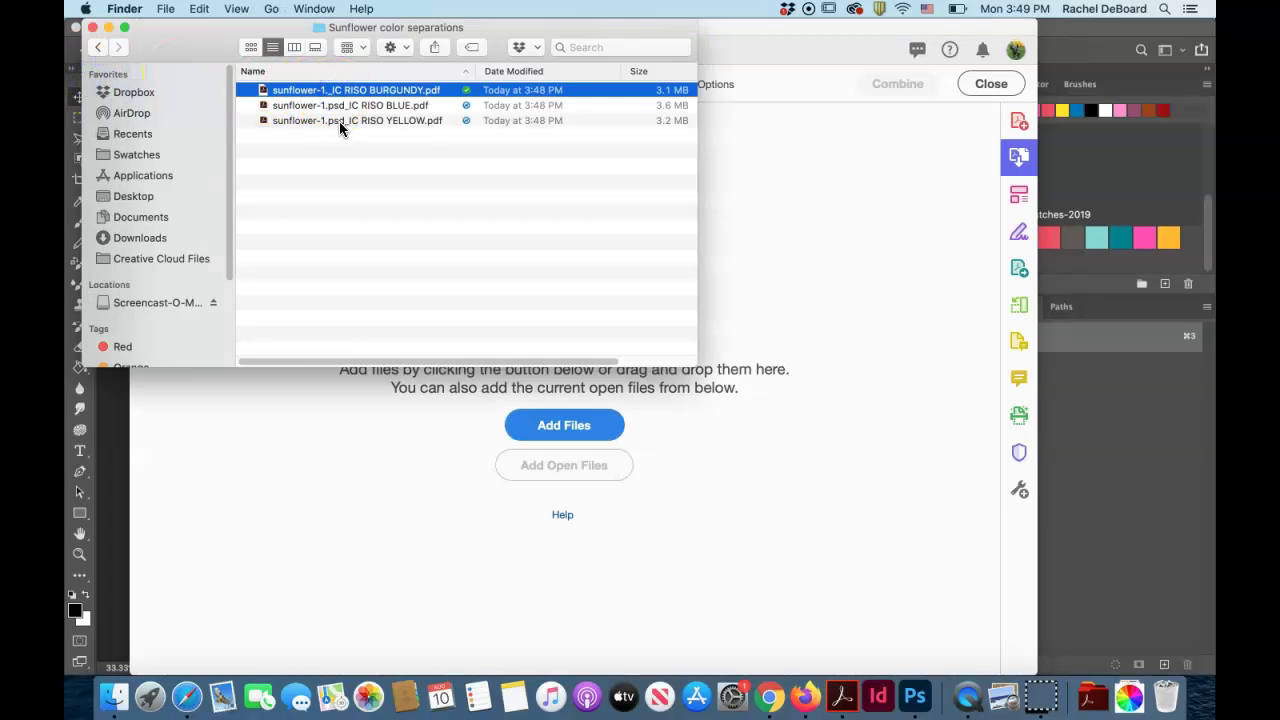
click(340, 120)
shift+click(343, 93)
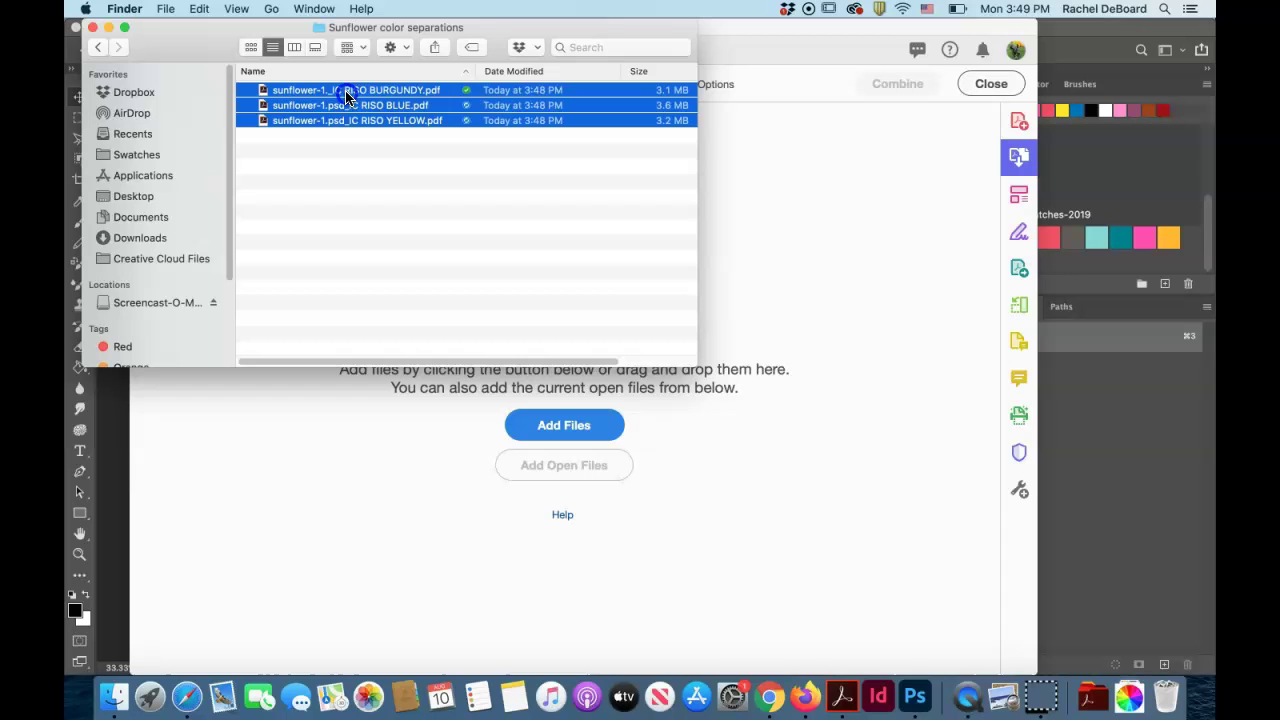
drag(343, 100, 849, 274)
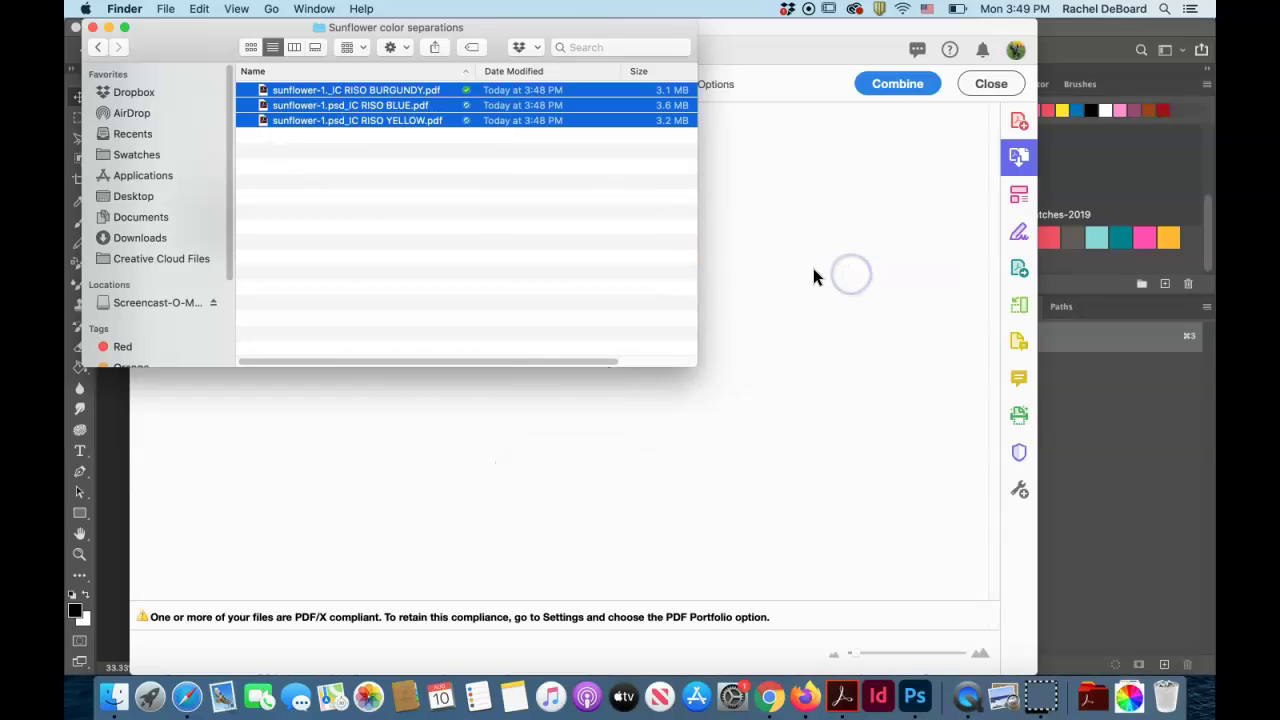
click(821, 208)
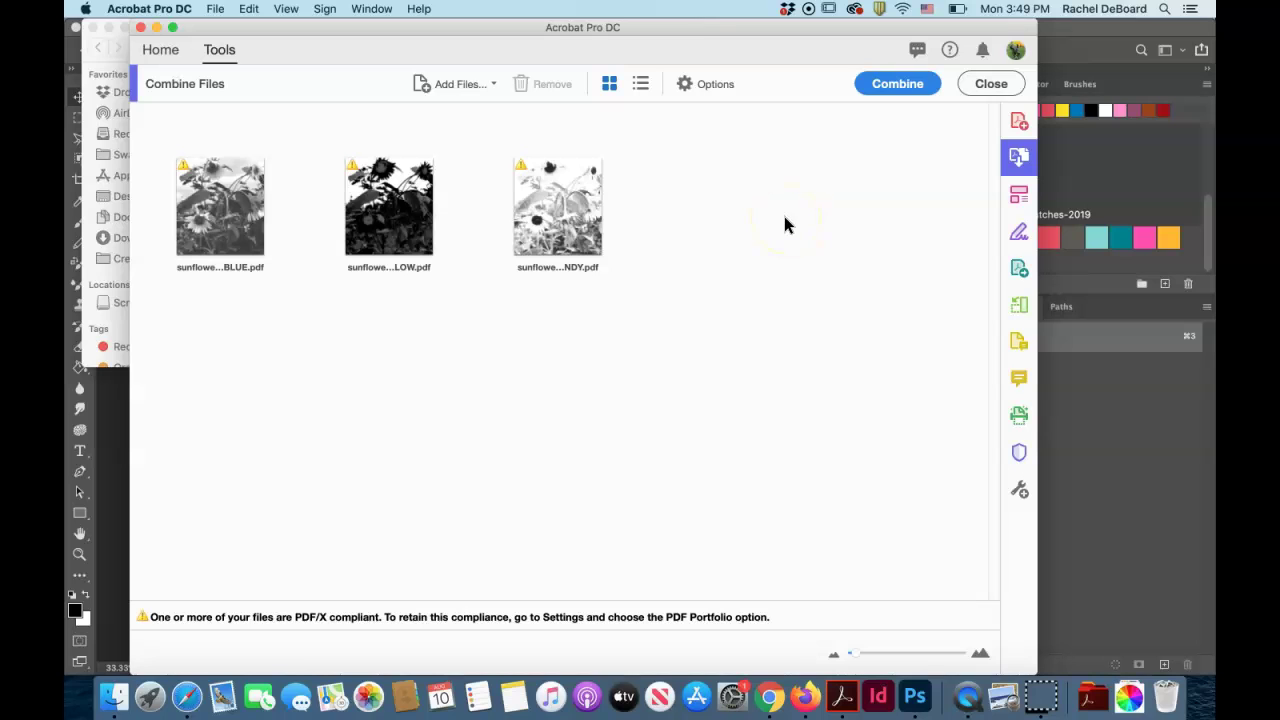
Step: Reorder the files as BURGUNDY, YELLOW, BLUE and combine them into Binder1.pdf
click(574, 225)
drag(576, 228, 208, 235)
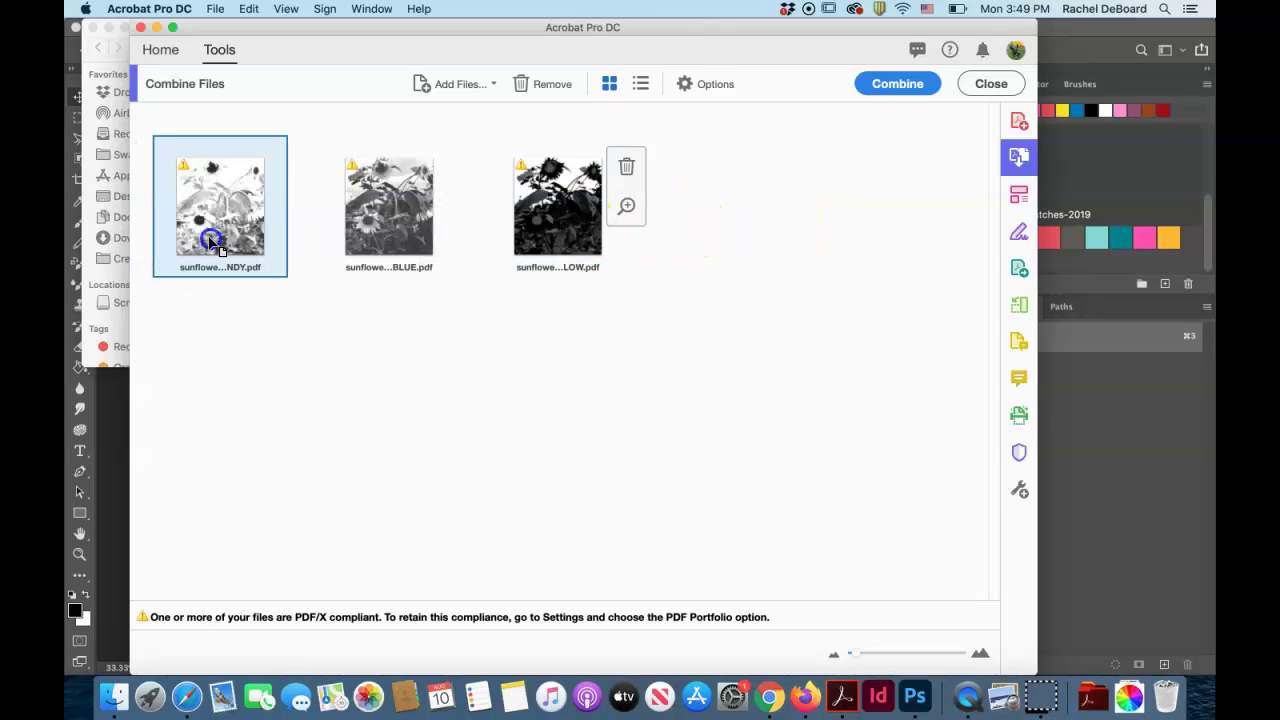
click(575, 238)
drag(575, 238, 375, 238)
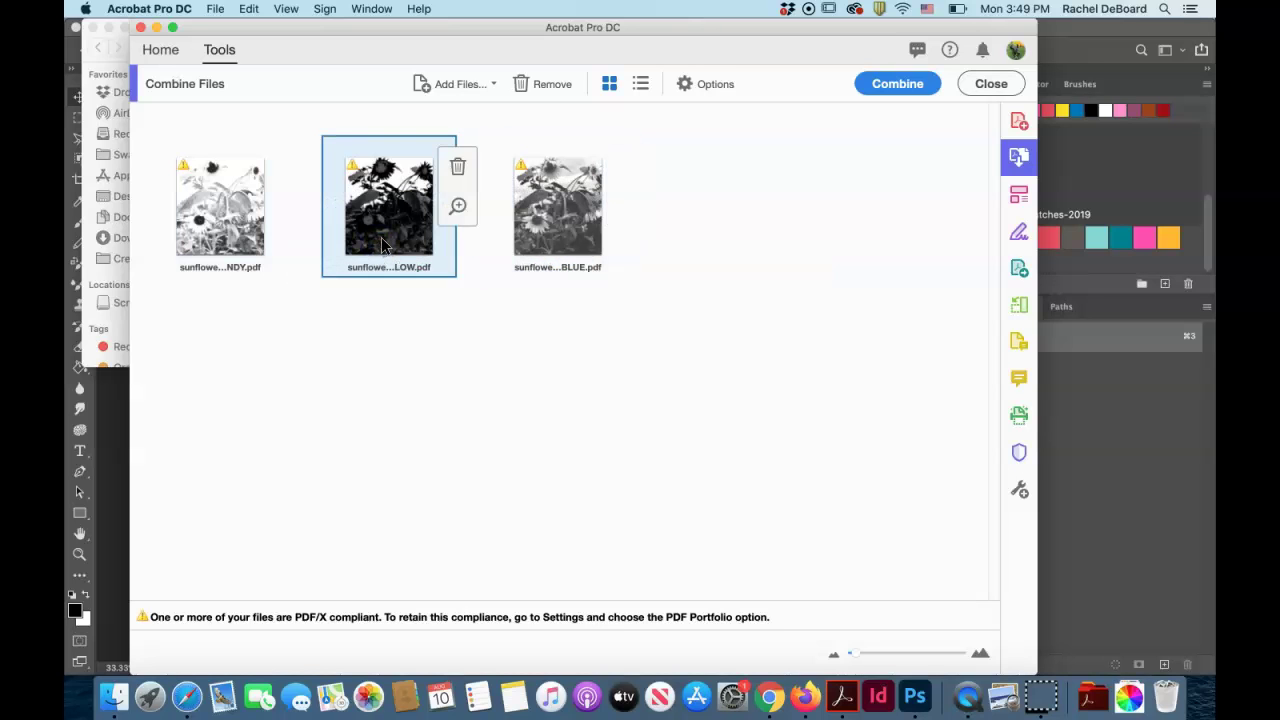
click(869, 84)
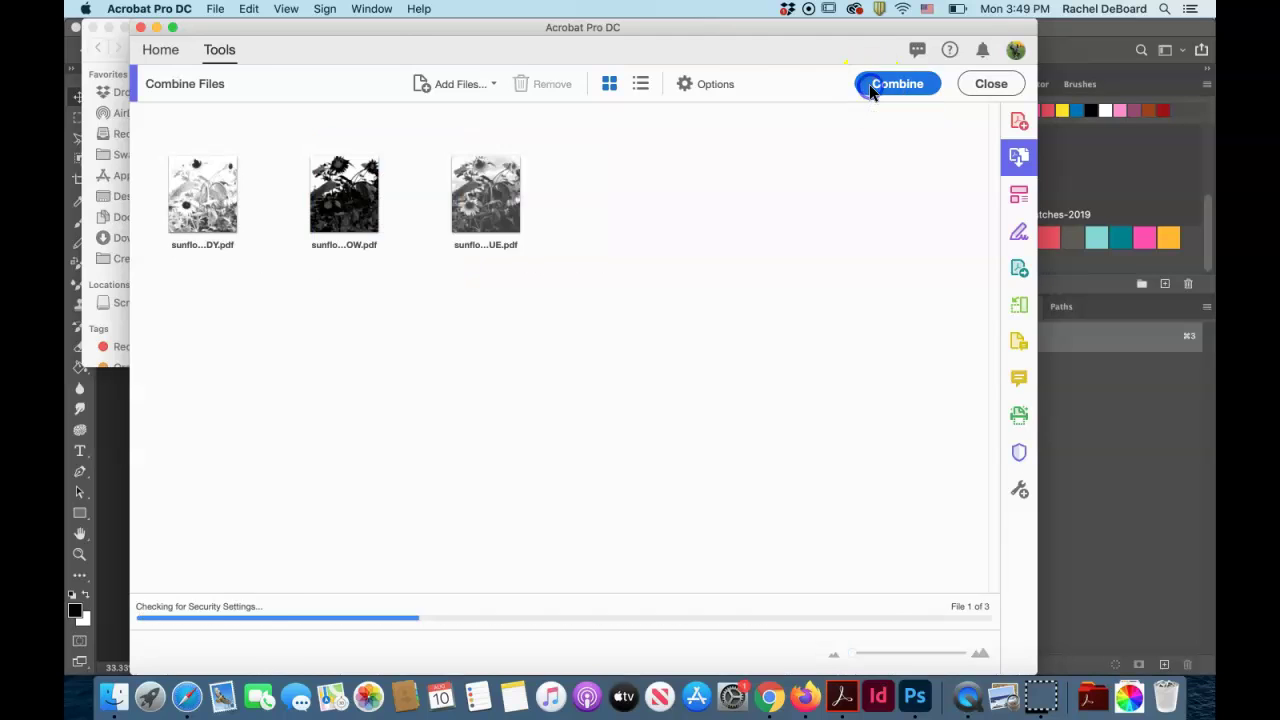
Step: Save Binder1.pdf from Acrobat, choosing a different folder and opening the save-location list
click(90, 47)
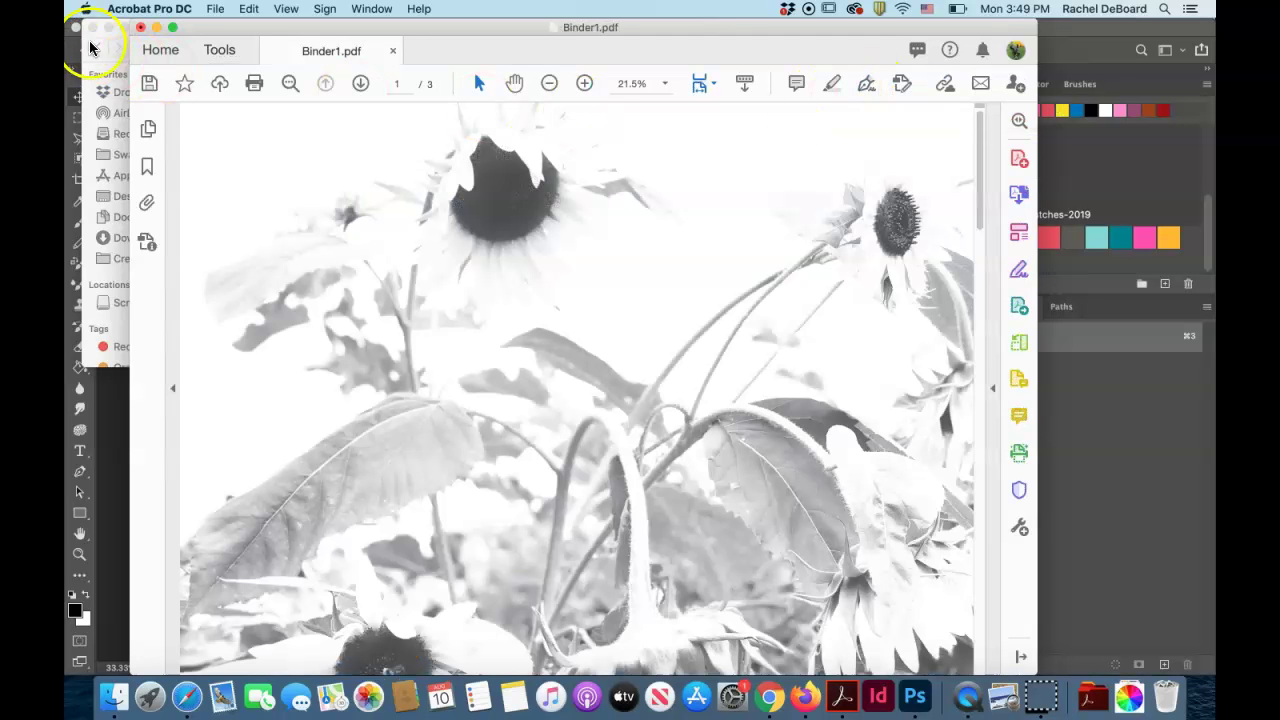
click(210, 9)
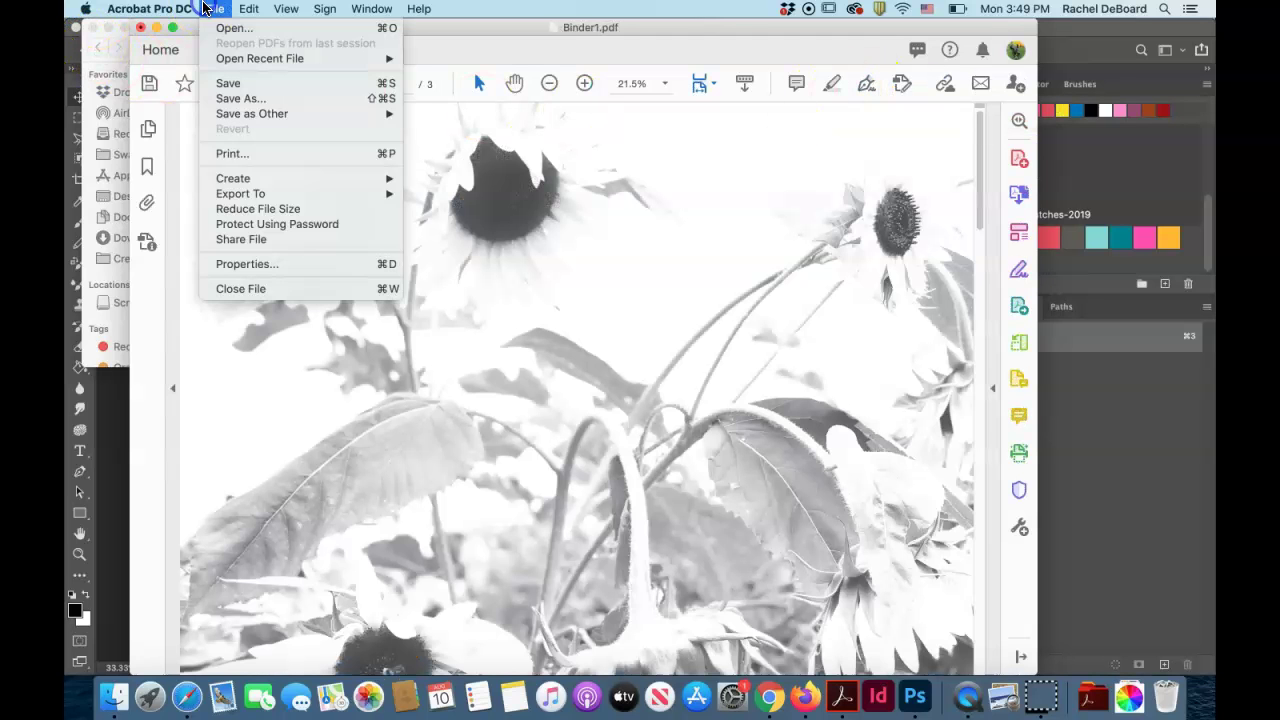
click(211, 82)
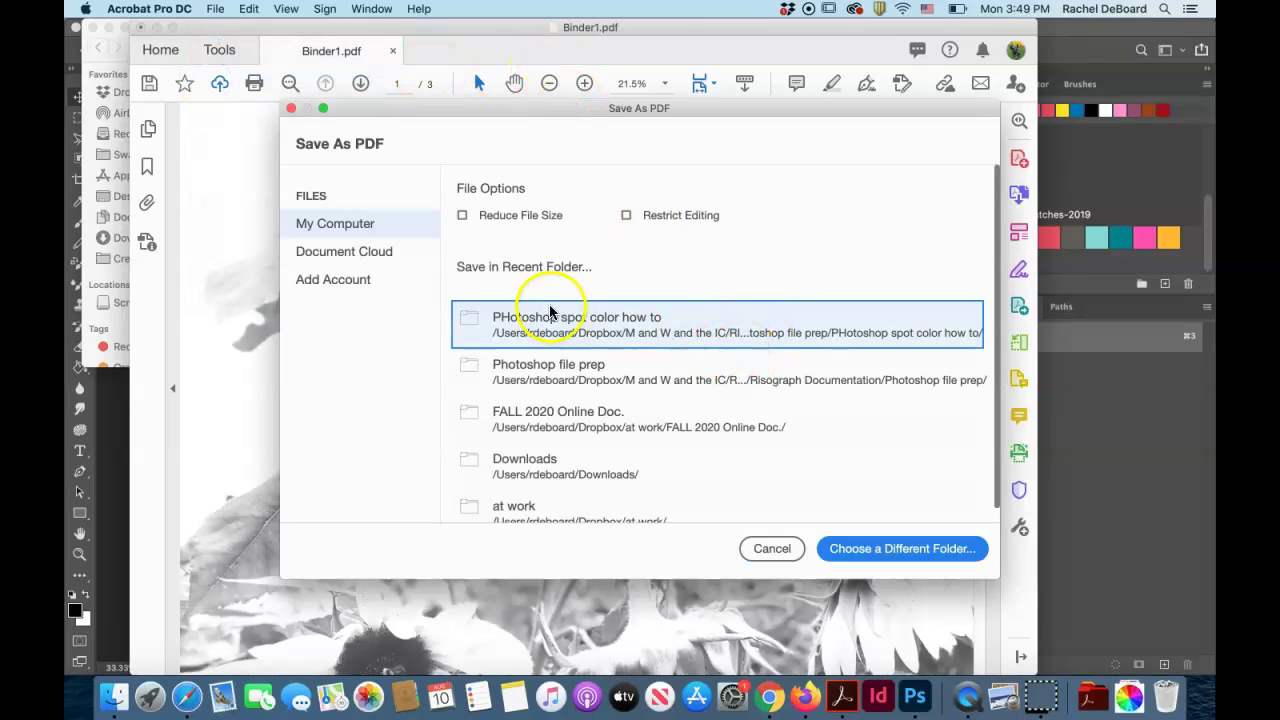
click(960, 550)
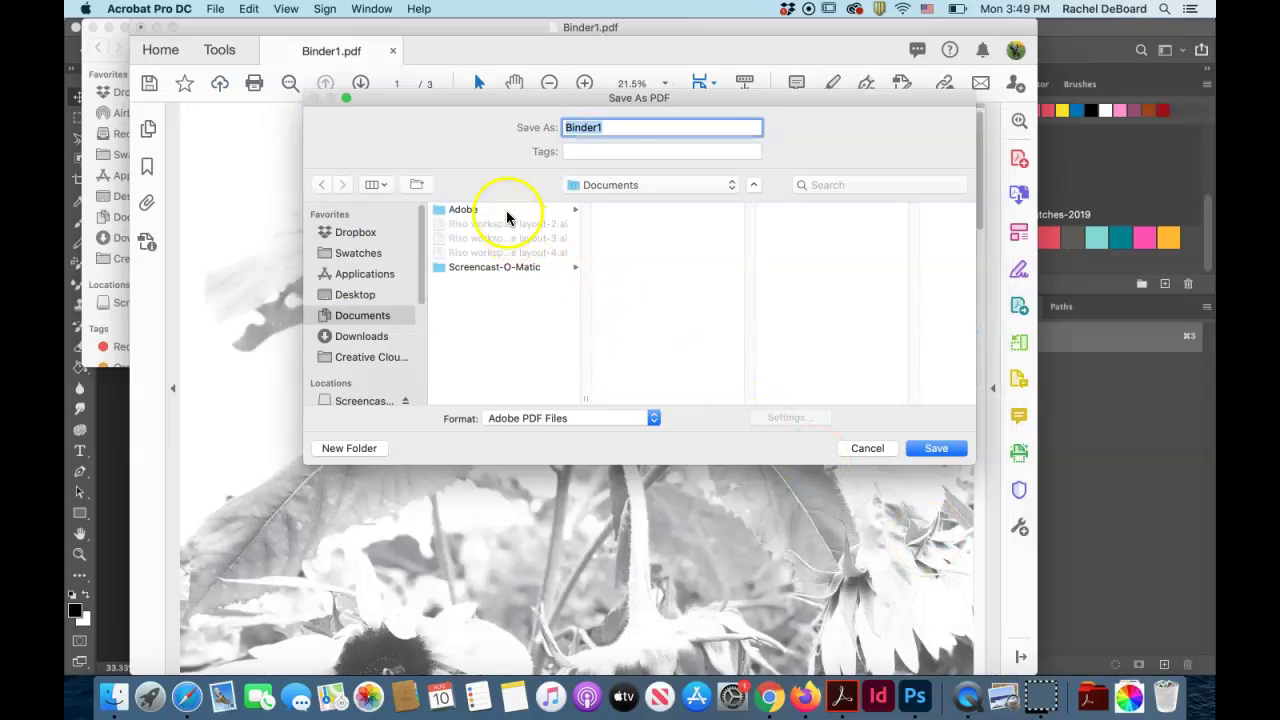
click(616, 186)
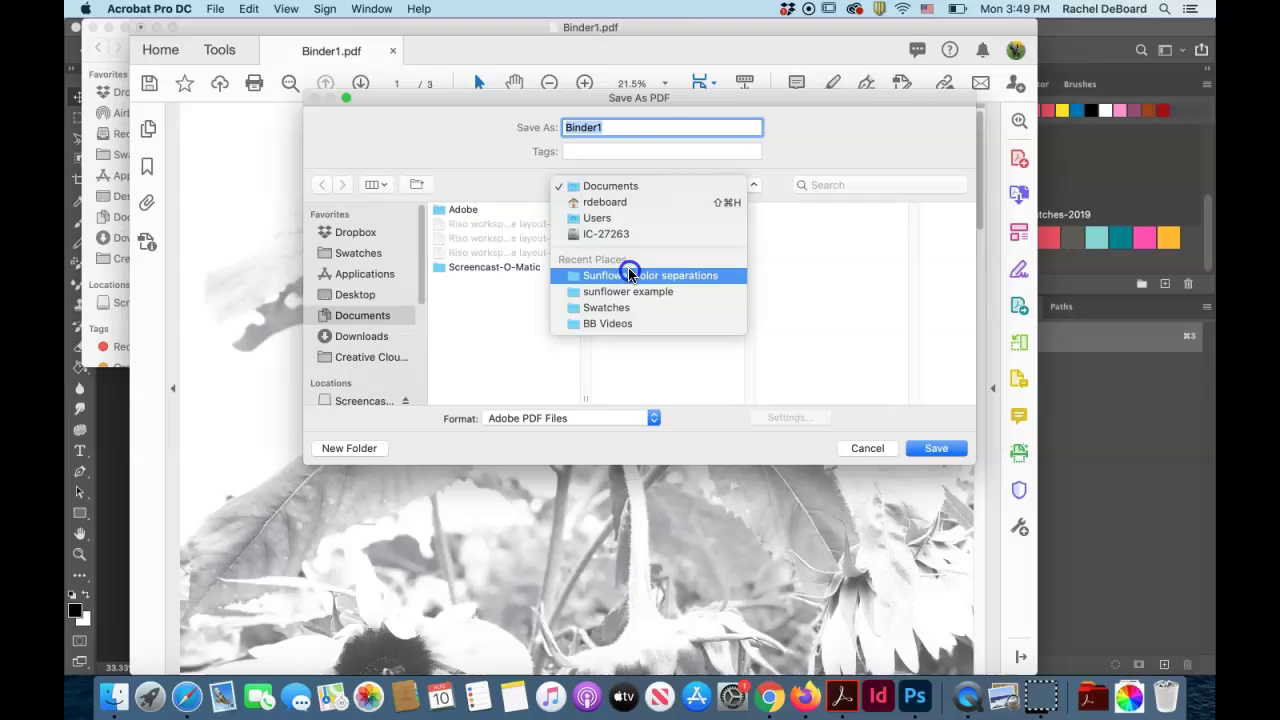